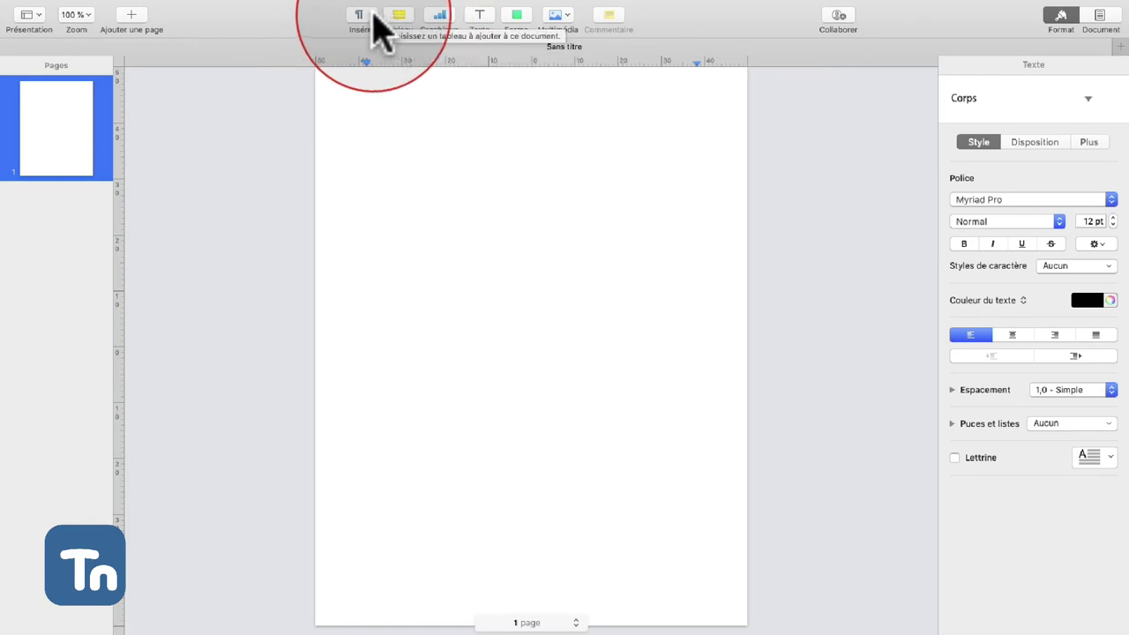
Examine the insertable break and field options, the table styles and the 2D chart types available for the document
click(370, 17)
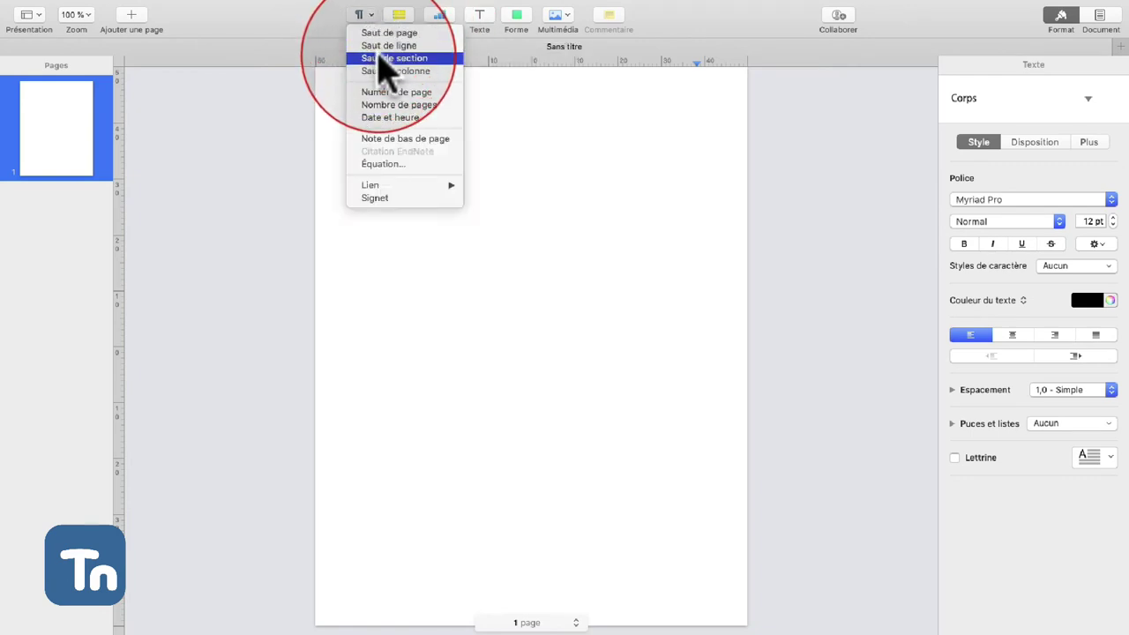
click(379, 13)
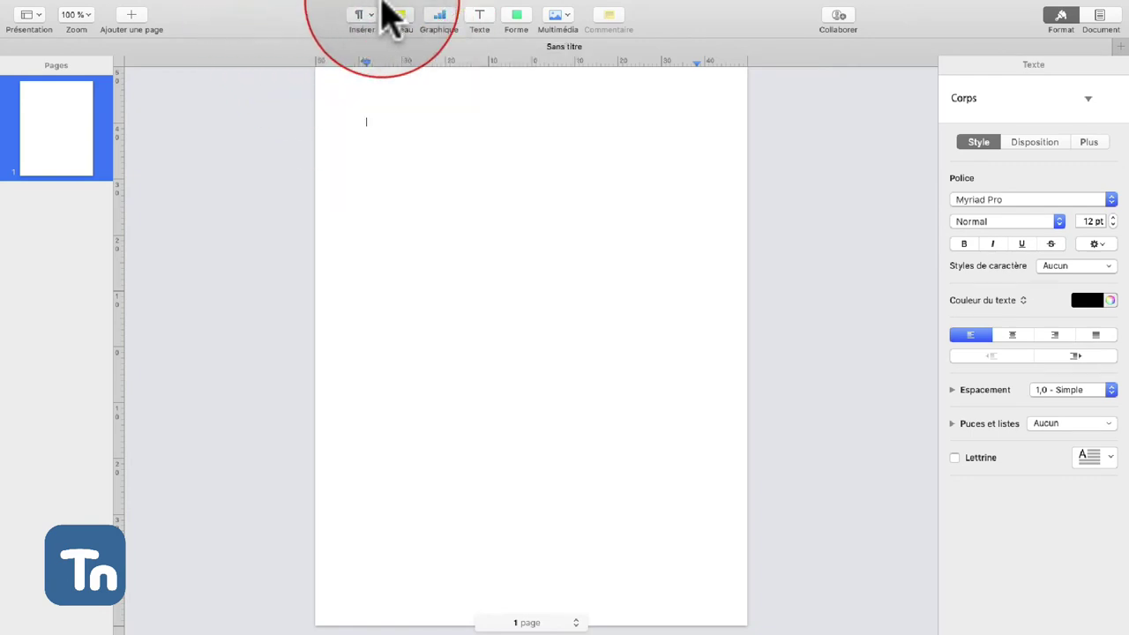
click(361, 44)
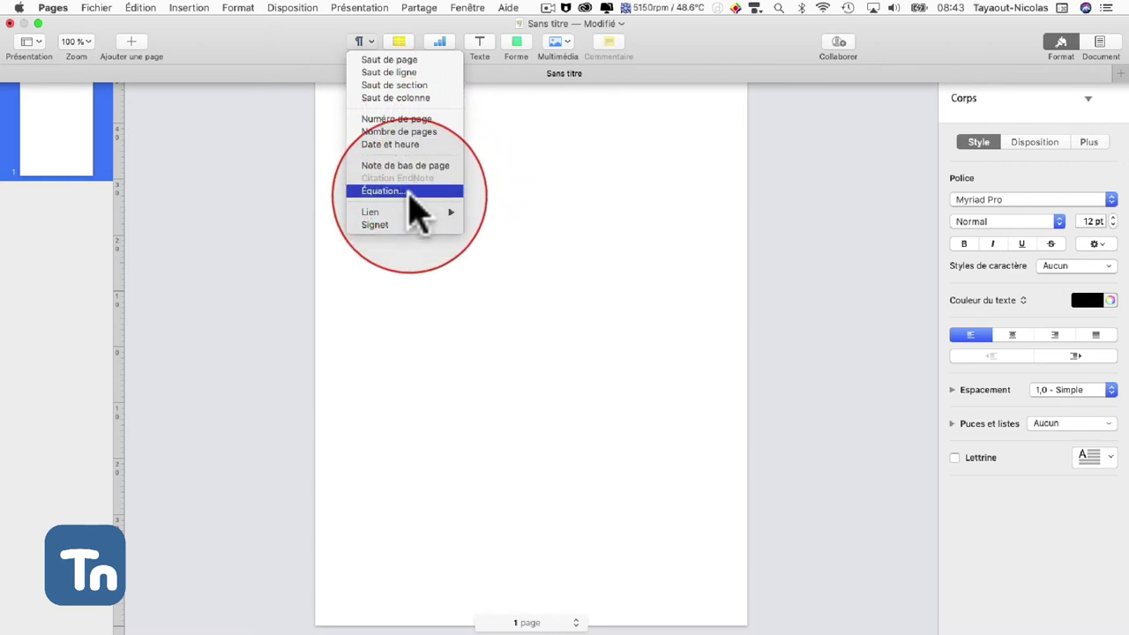
mouse_move(408, 211)
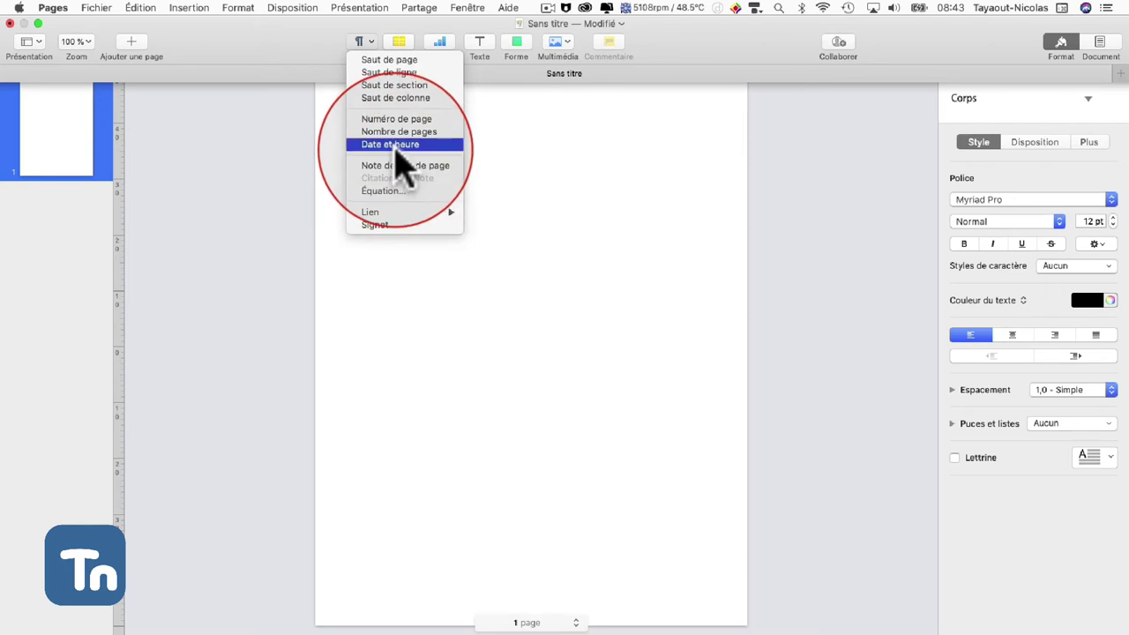
click(338, 51)
click(402, 46)
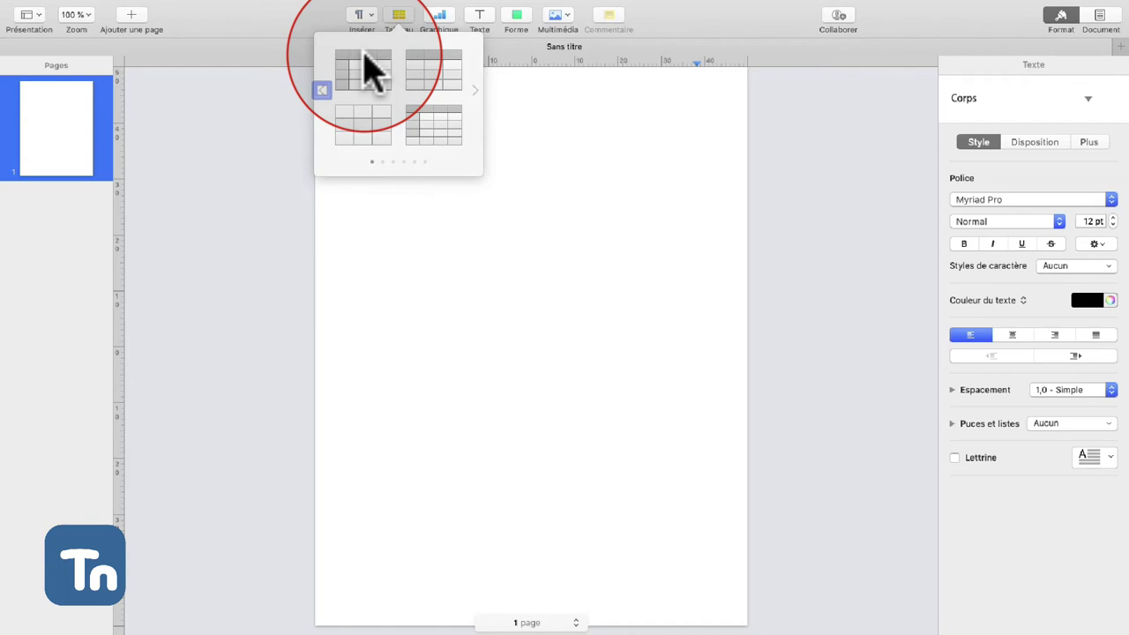
click(454, 7)
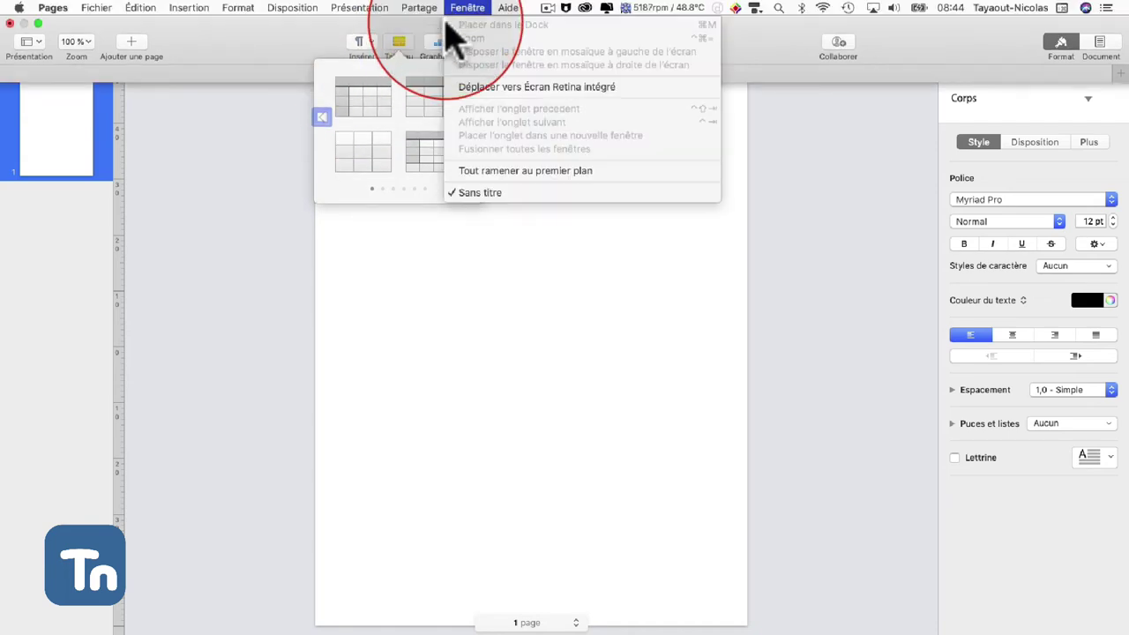
click(439, 51)
click(440, 22)
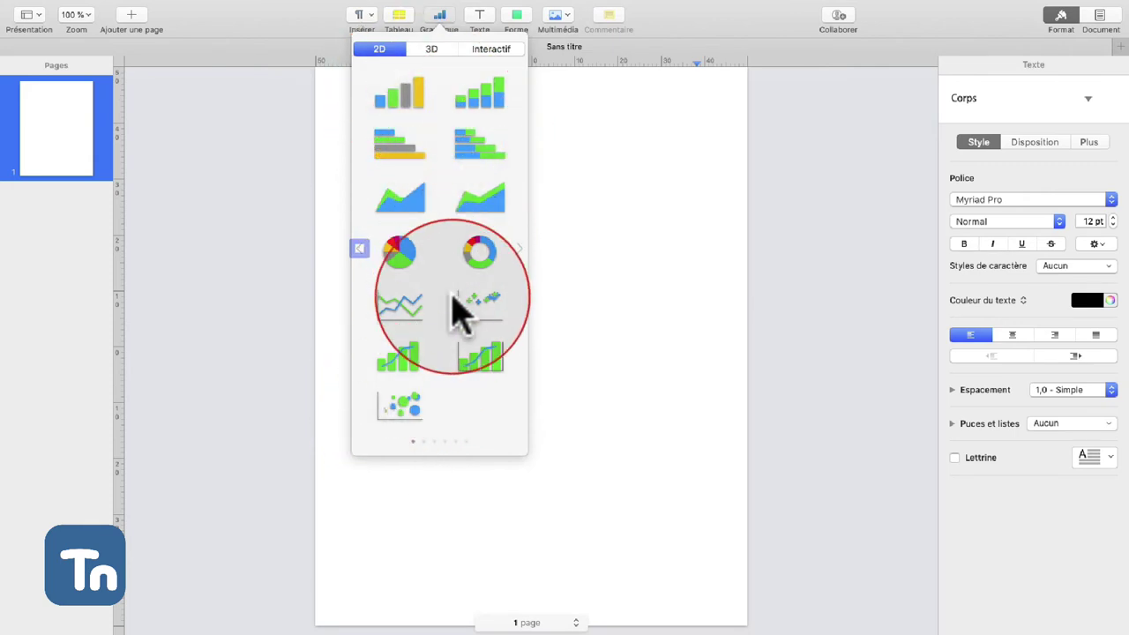
Insert placeholder text boxes on the blank page, reposition them and delete them
click(471, 13)
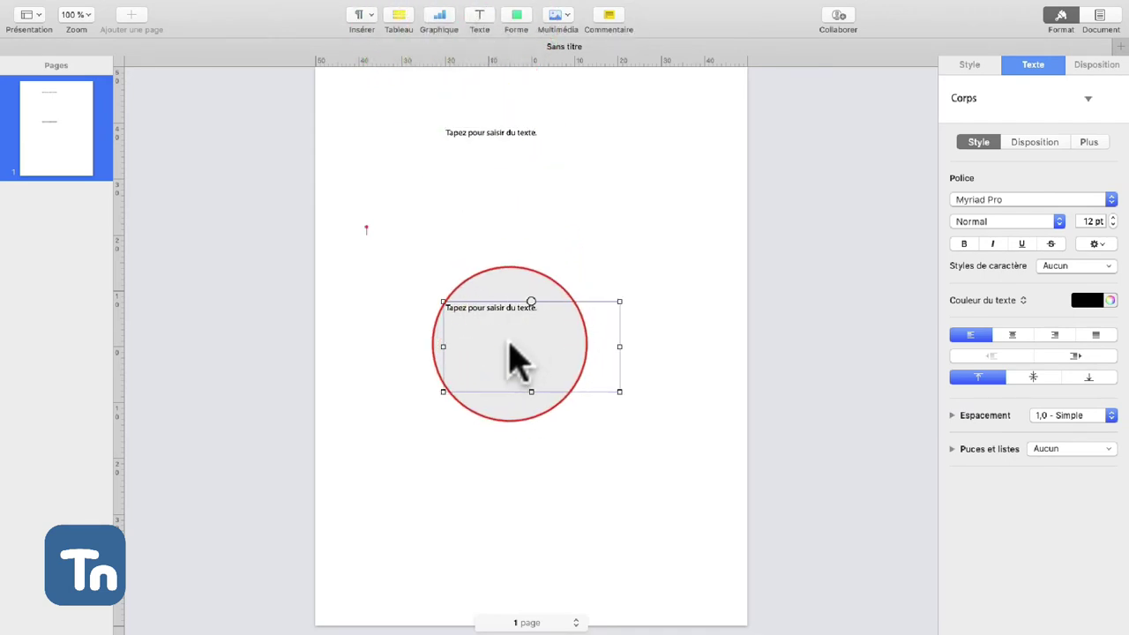
drag(519, 362, 496, 180)
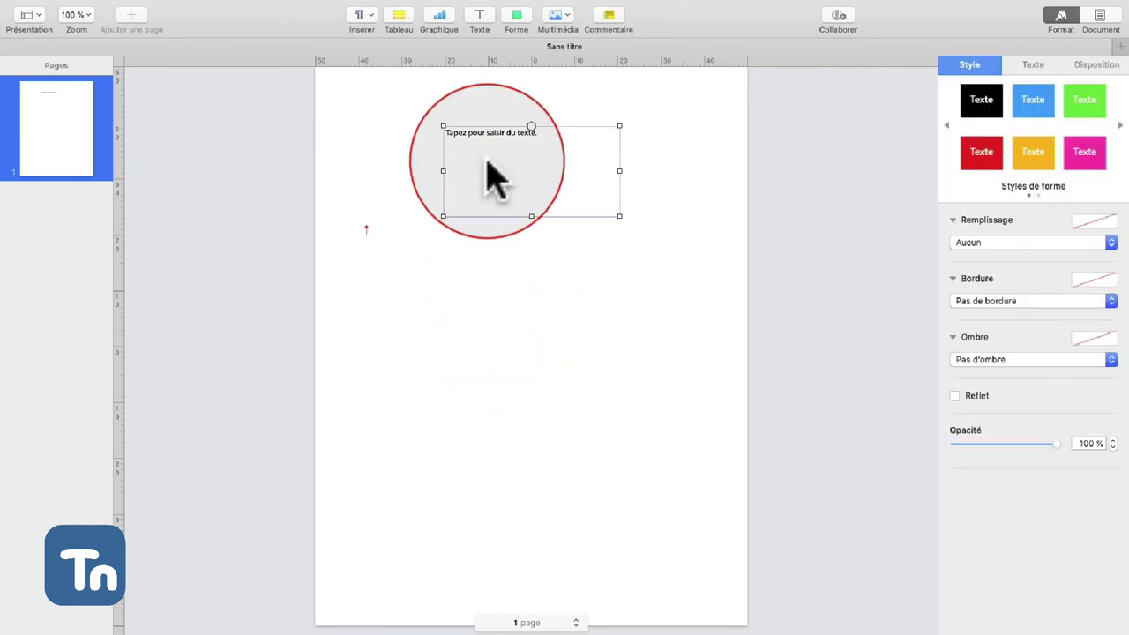
key(Delete)
click(478, 16)
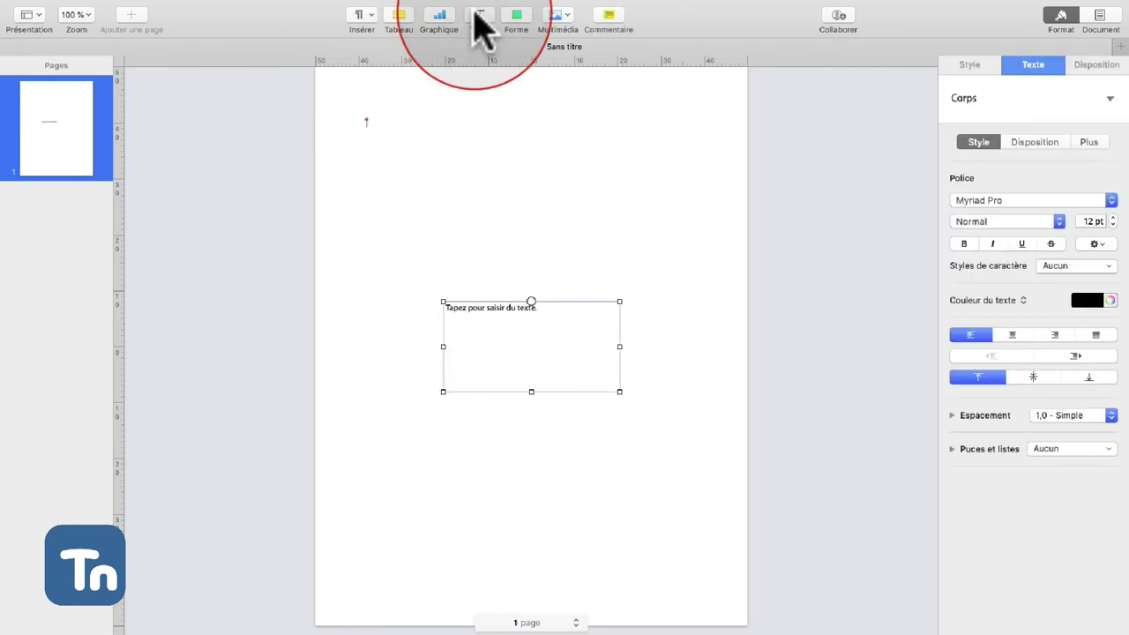
drag(509, 348, 514, 301)
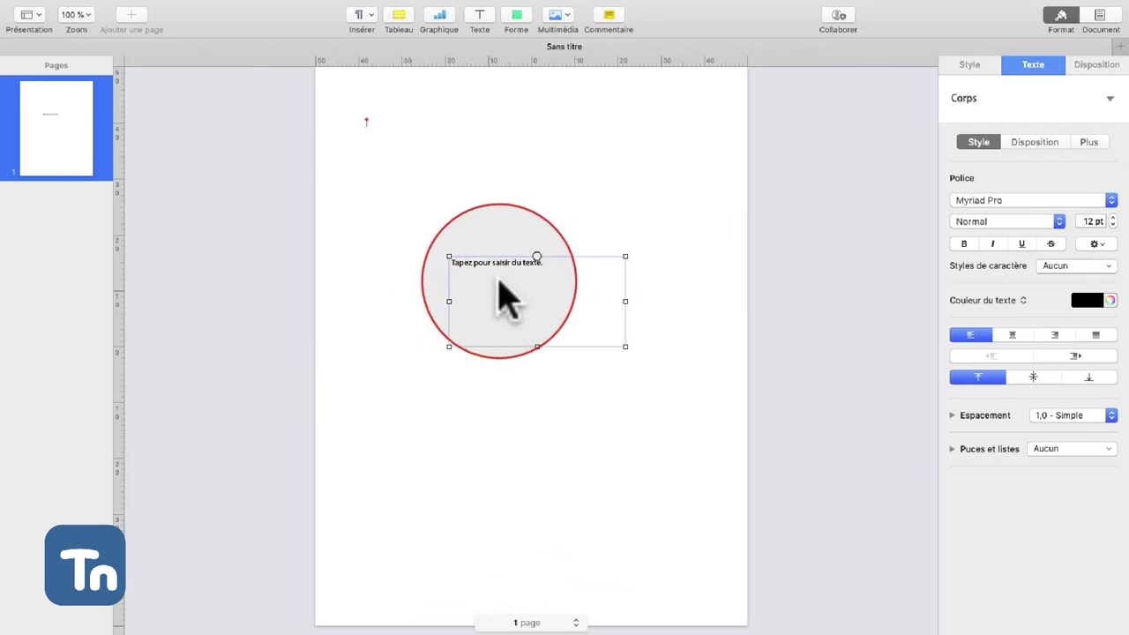
key(Escape)
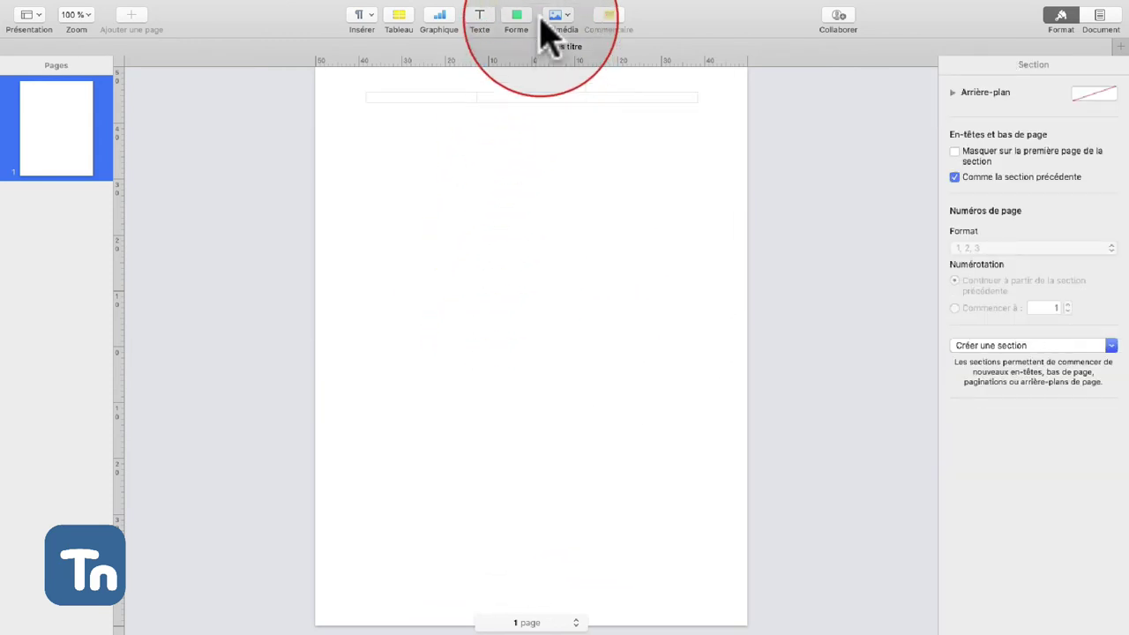
Draw a closed freeform shape with curved and straight segments using the Pen tool, then adjust its starting point
click(515, 22)
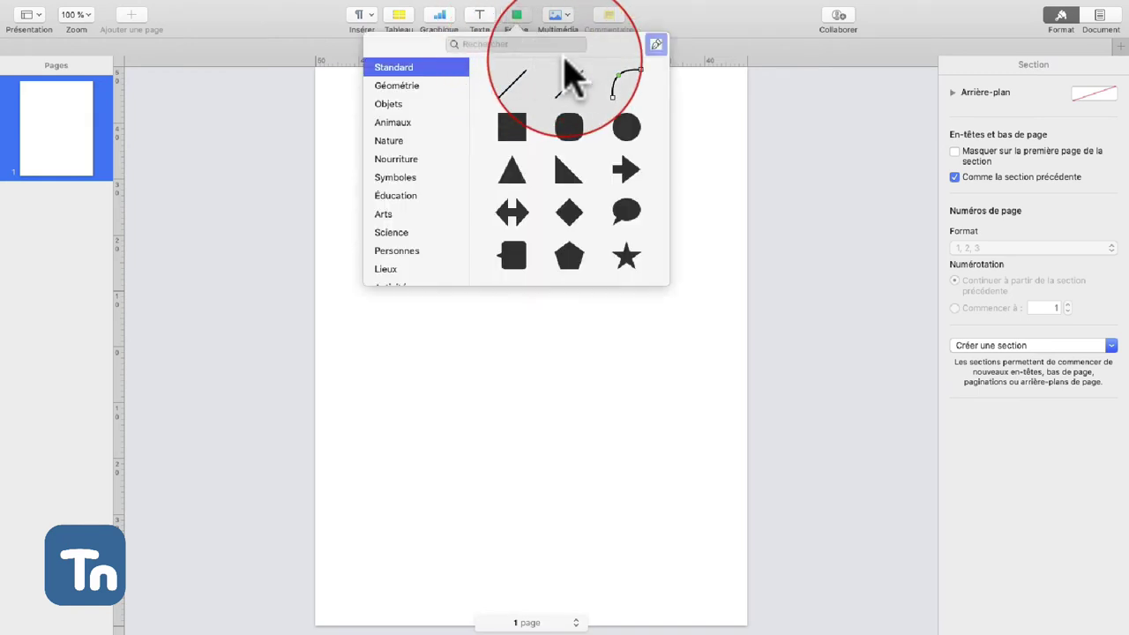
click(658, 44)
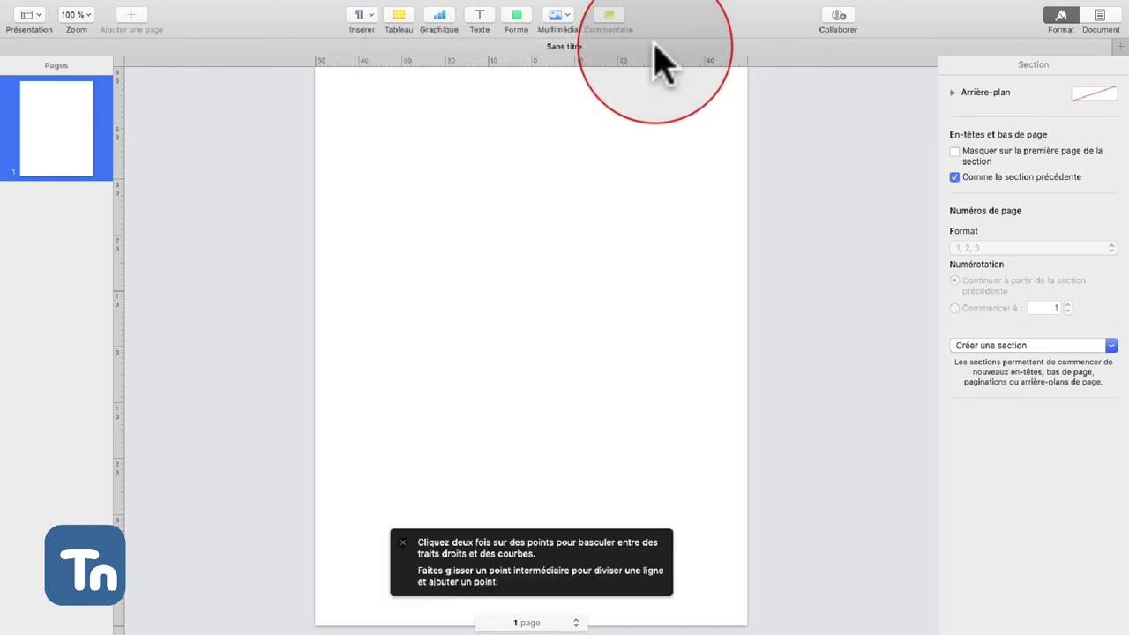
click(501, 183)
drag(535, 310, 412, 297)
click(409, 245)
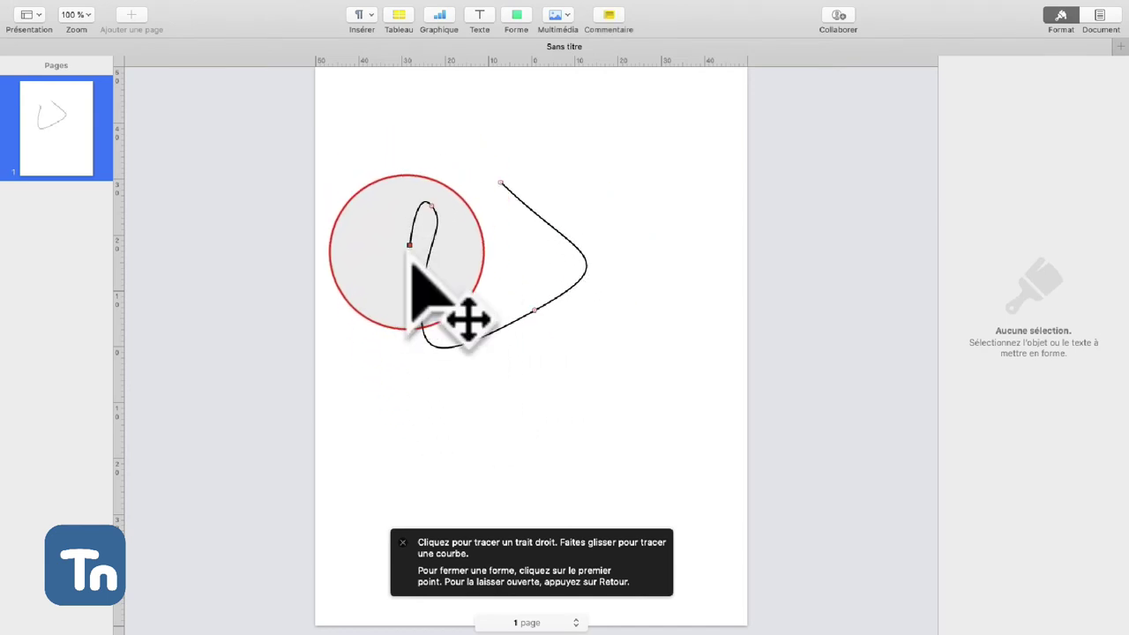
click(394, 152)
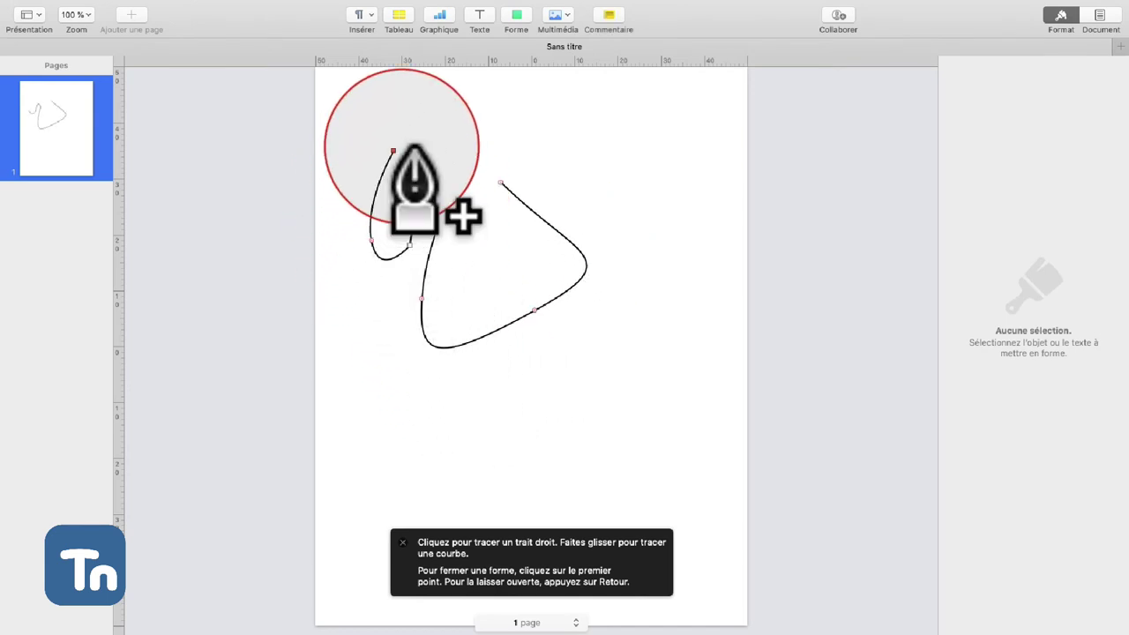
click(500, 182)
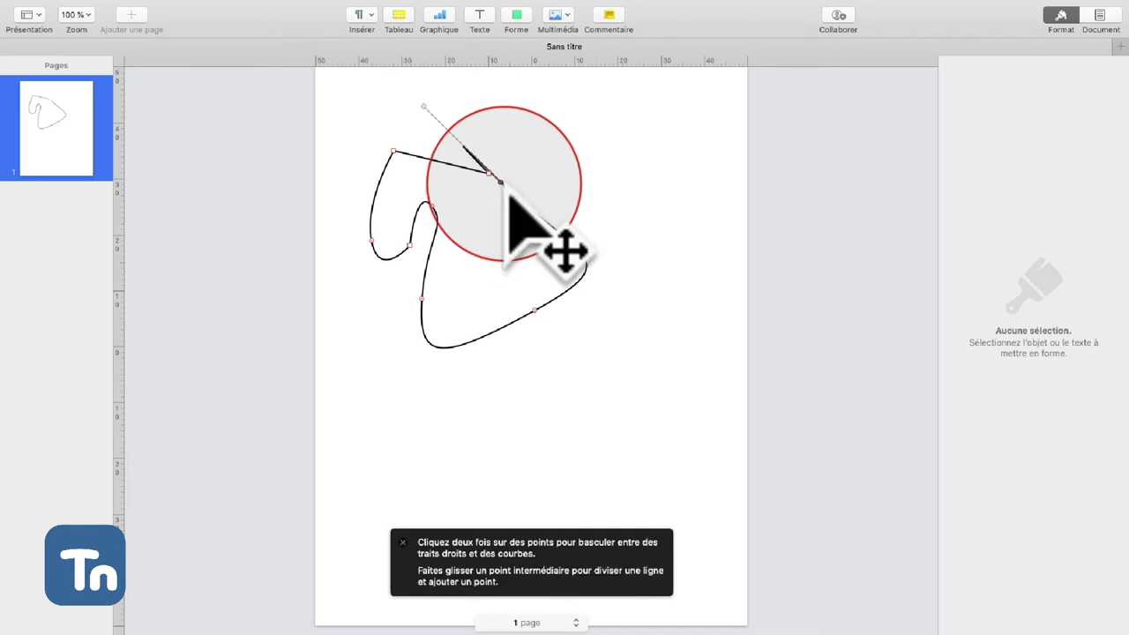
drag(509, 196, 503, 187)
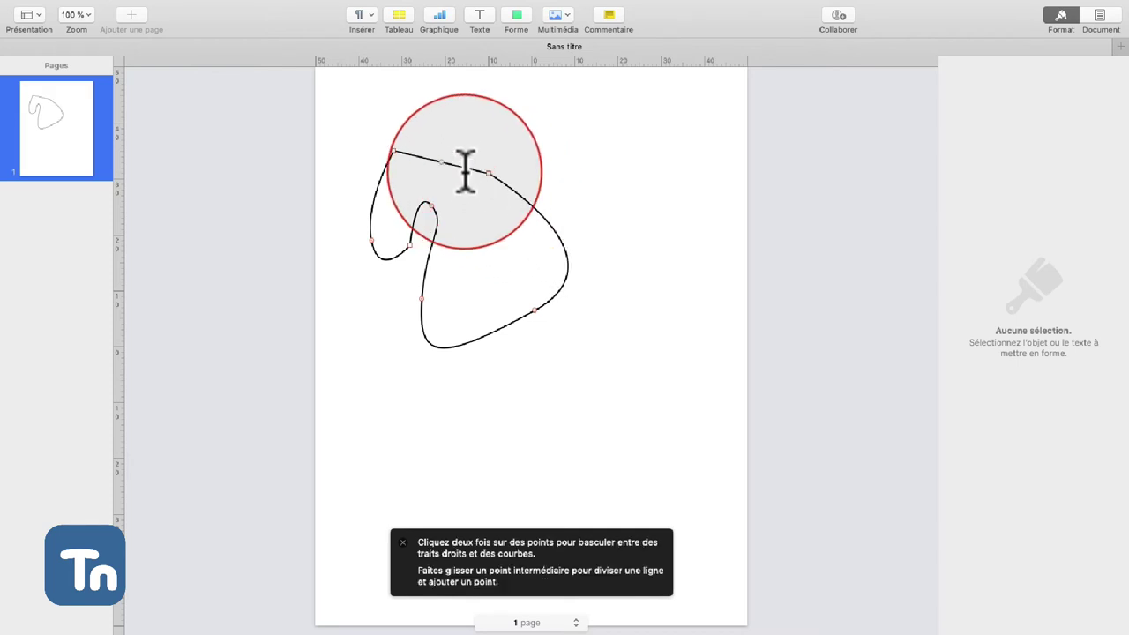
Finish editing the freeform shape and delete it from the page
click(282, 177)
click(384, 176)
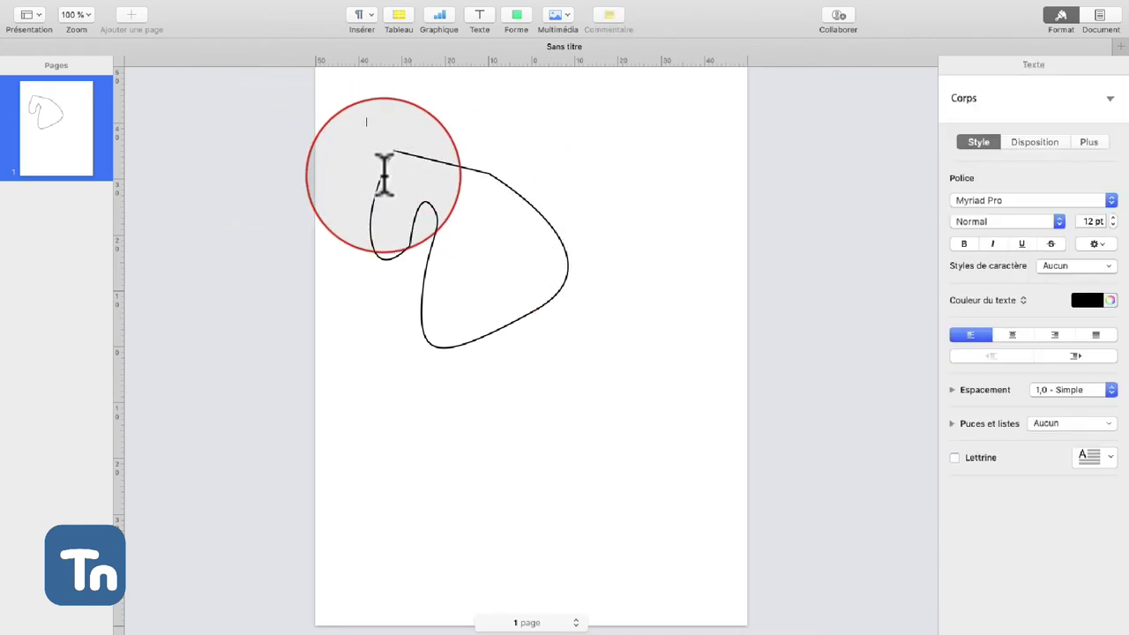
click(381, 174)
key(BackSpace)
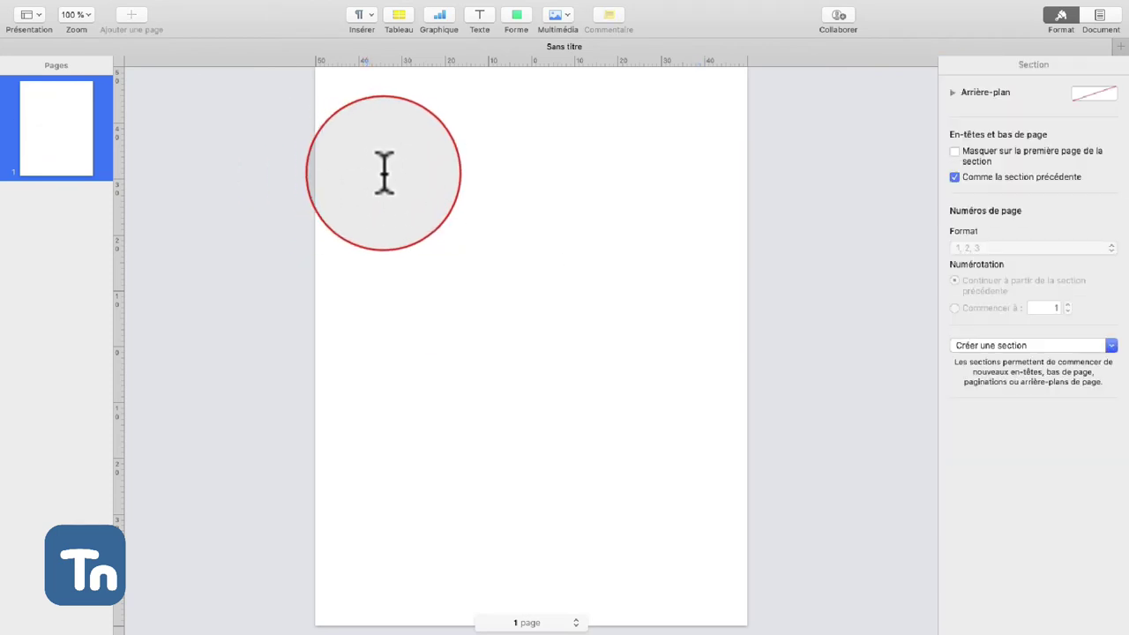
Insert the cube from the Géométrie shapes, enlarge it to more than twice its size and move it toward the left margin
click(530, 19)
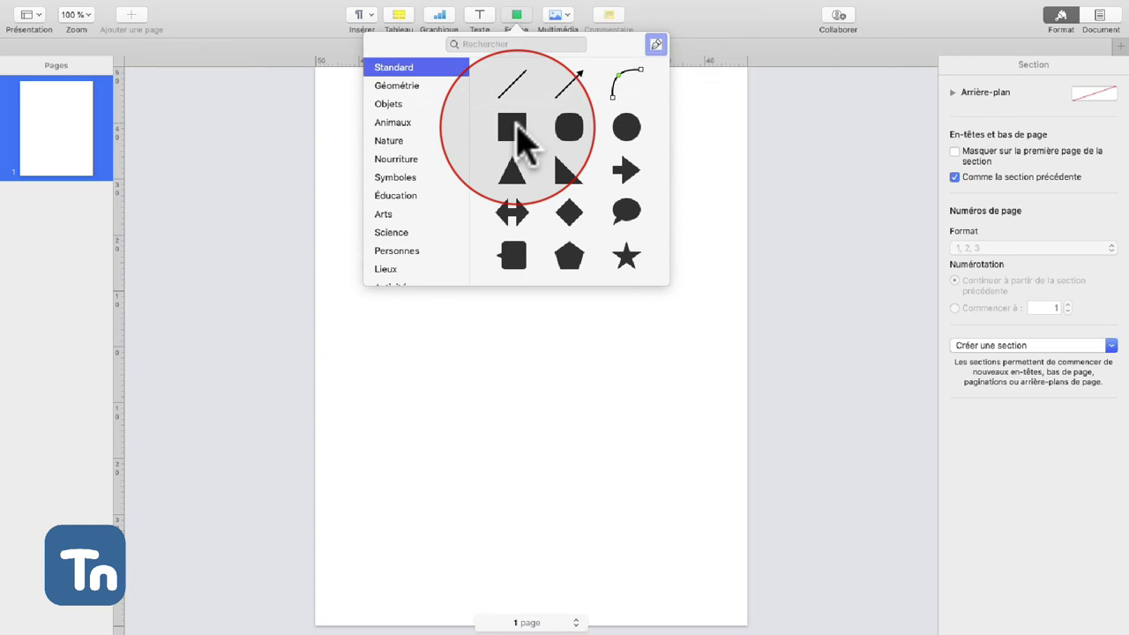
click(417, 87)
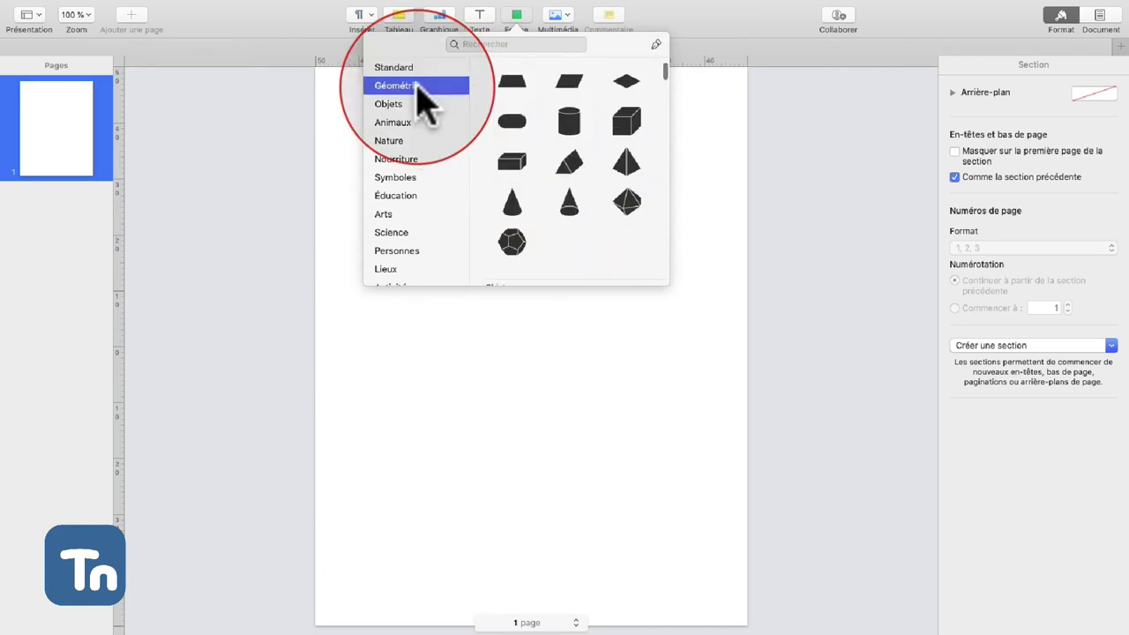
click(624, 133)
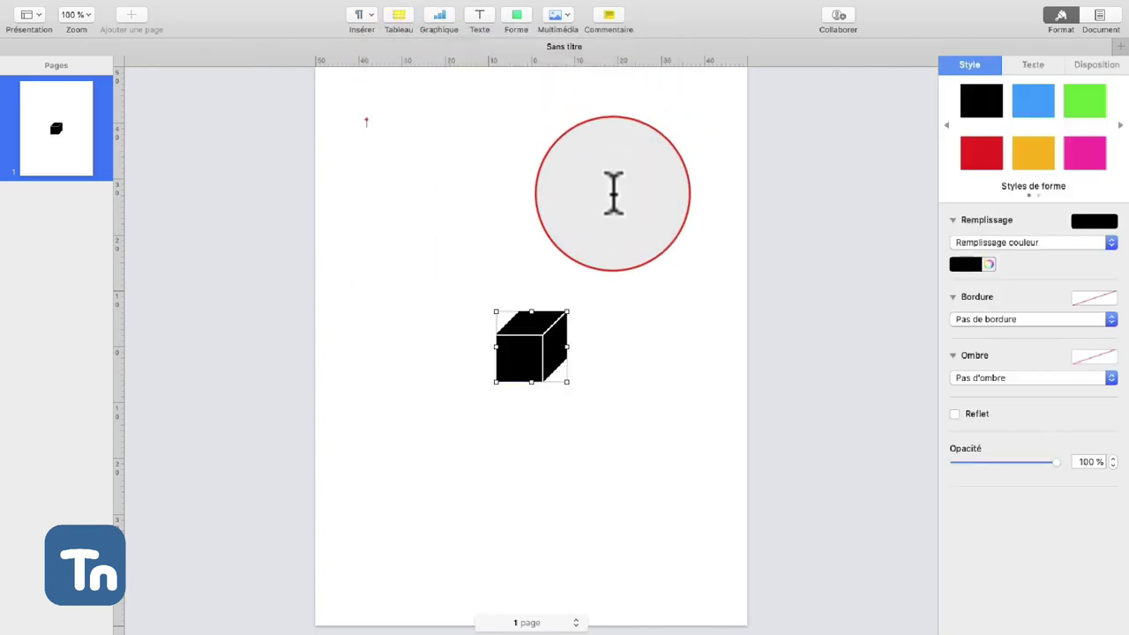
drag(568, 383, 661, 473)
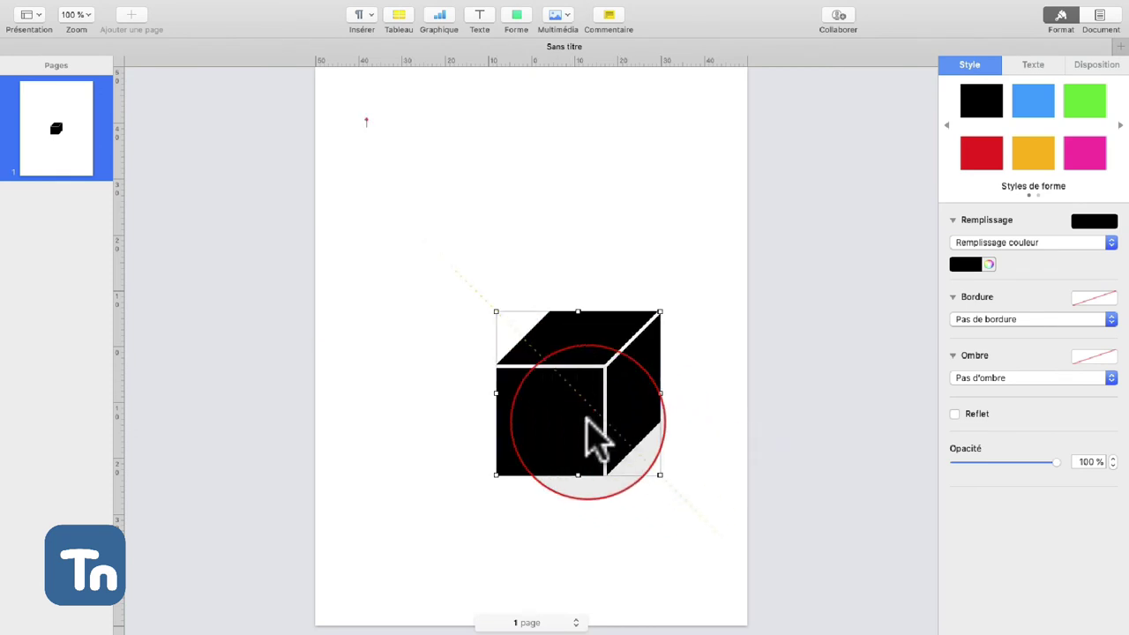
drag(587, 415, 454, 366)
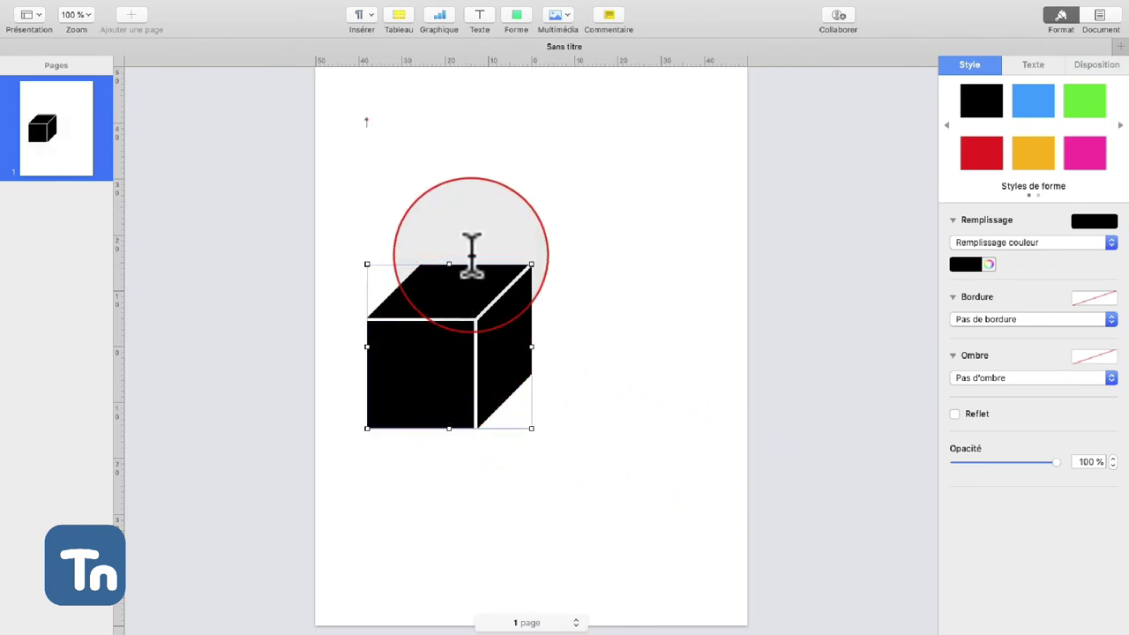
Insert the long-sleeved sweater from the Objets shapes and place it to the upper right of the cube
click(517, 17)
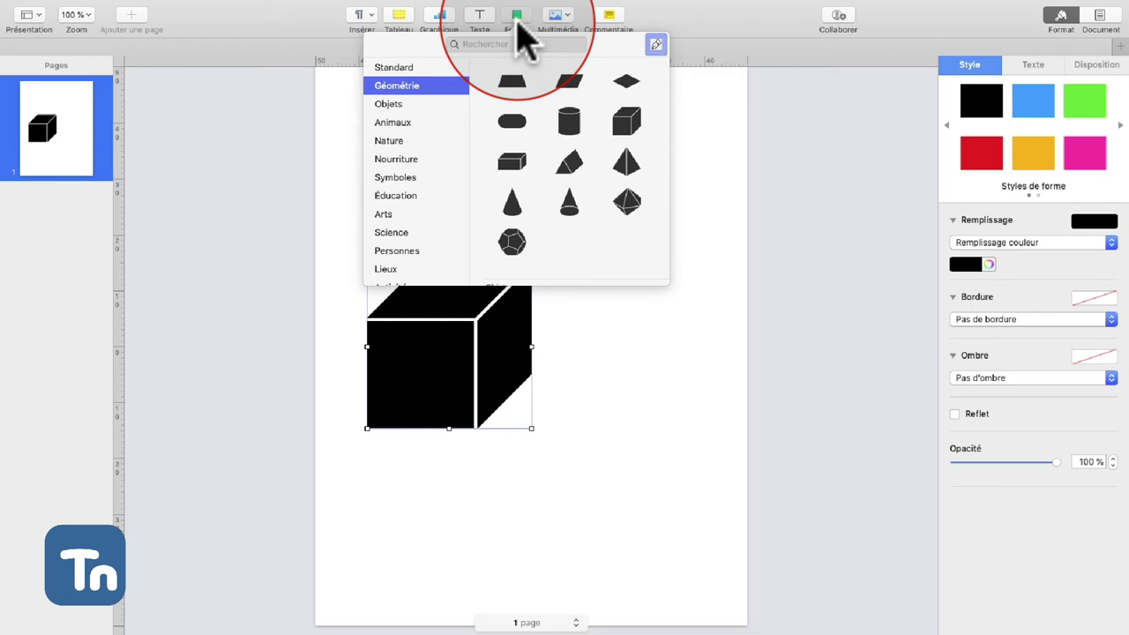
click(386, 105)
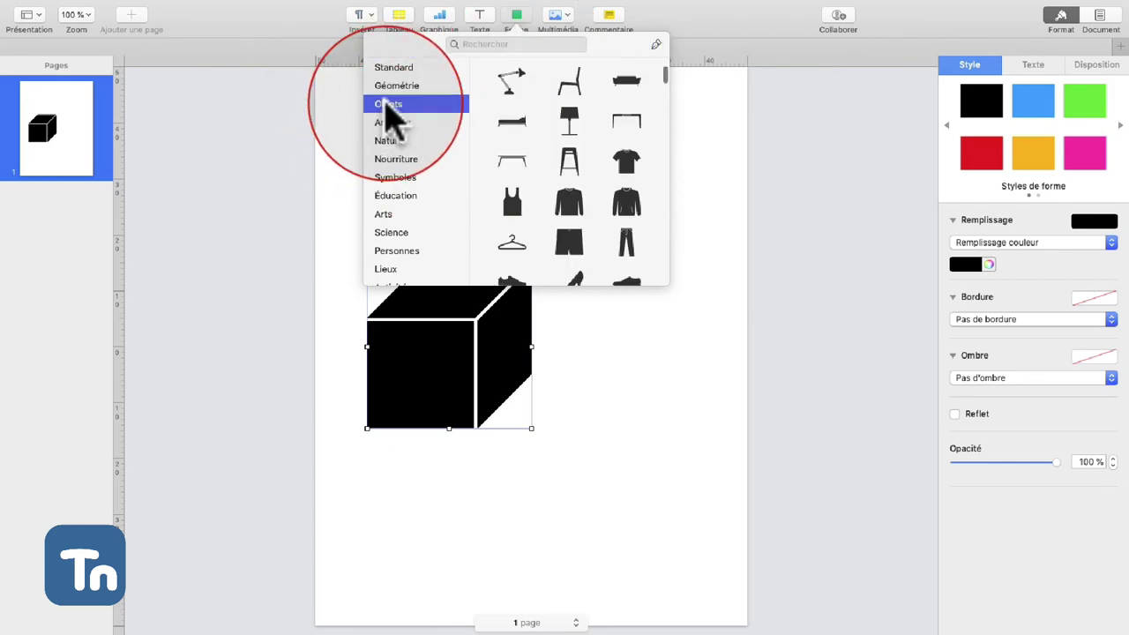
click(574, 210)
drag(550, 366, 645, 214)
Examine the Animaux, Nature, Nourriture, Symboles and Éducation categories of the shape library
click(520, 21)
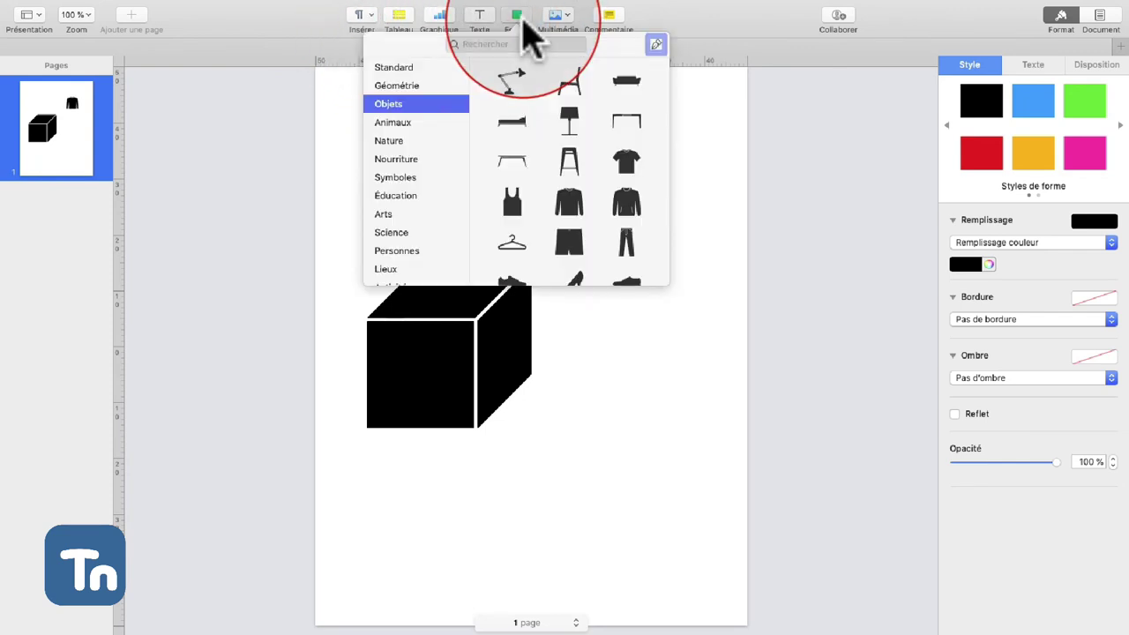
click(397, 123)
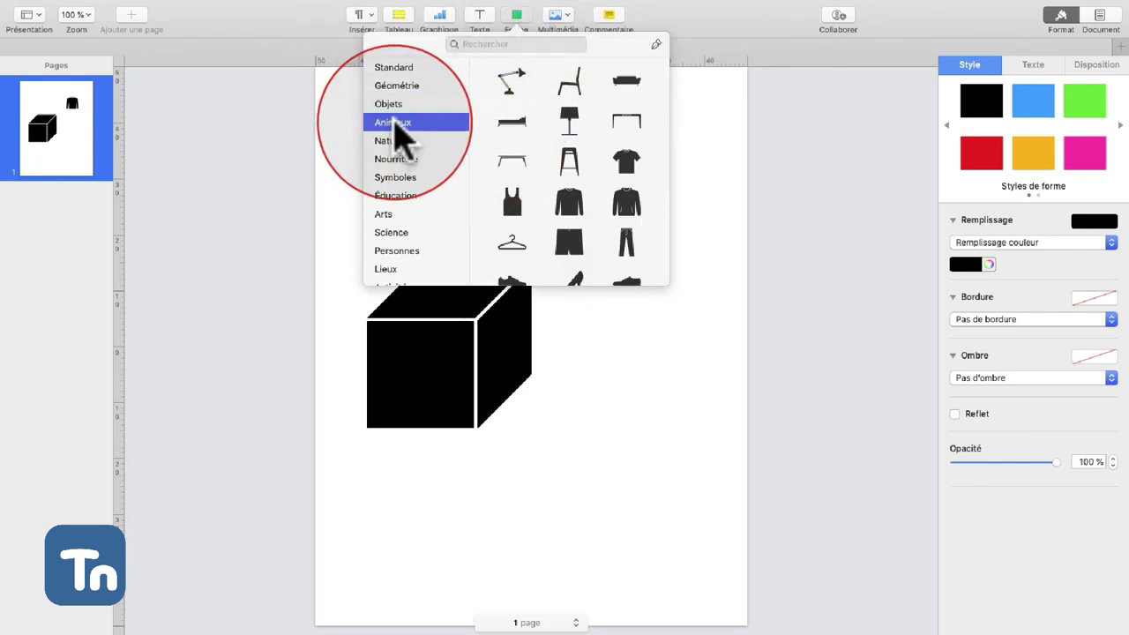
click(398, 143)
click(402, 160)
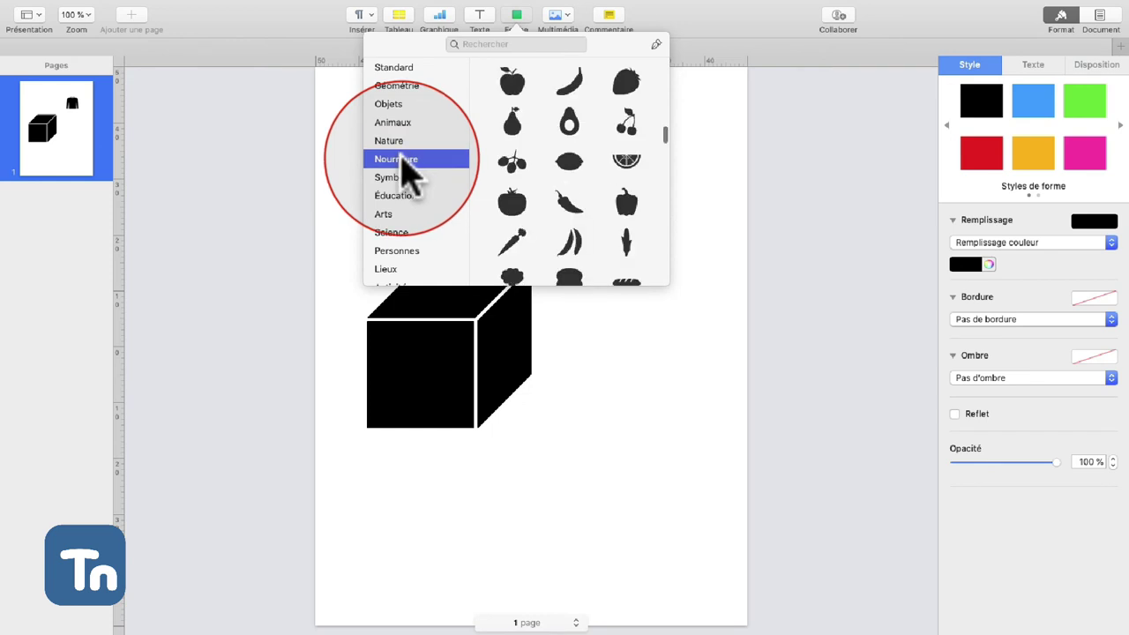
click(407, 177)
click(407, 197)
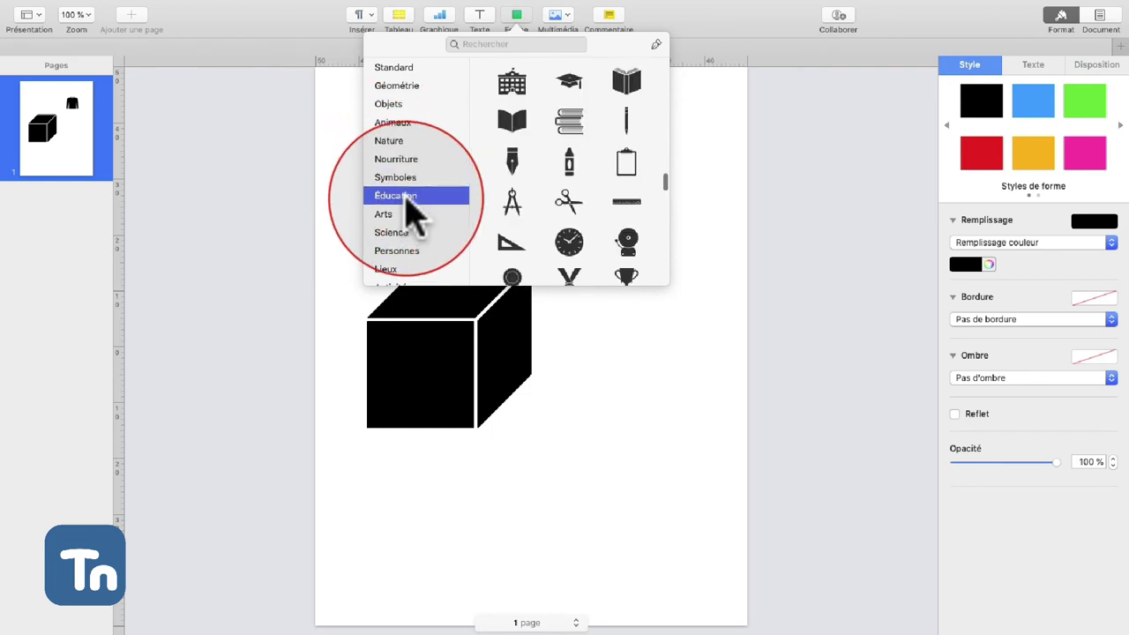
click(618, 344)
Try the red and green shape styles on the sweater and finish with the orange-yellow style
click(627, 199)
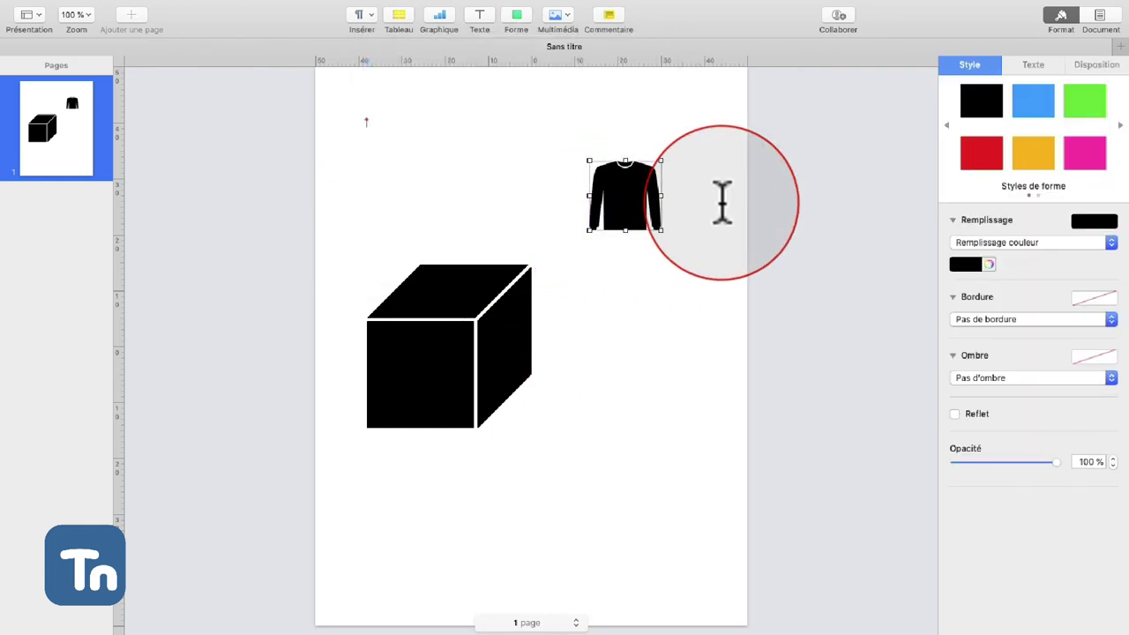
click(979, 154)
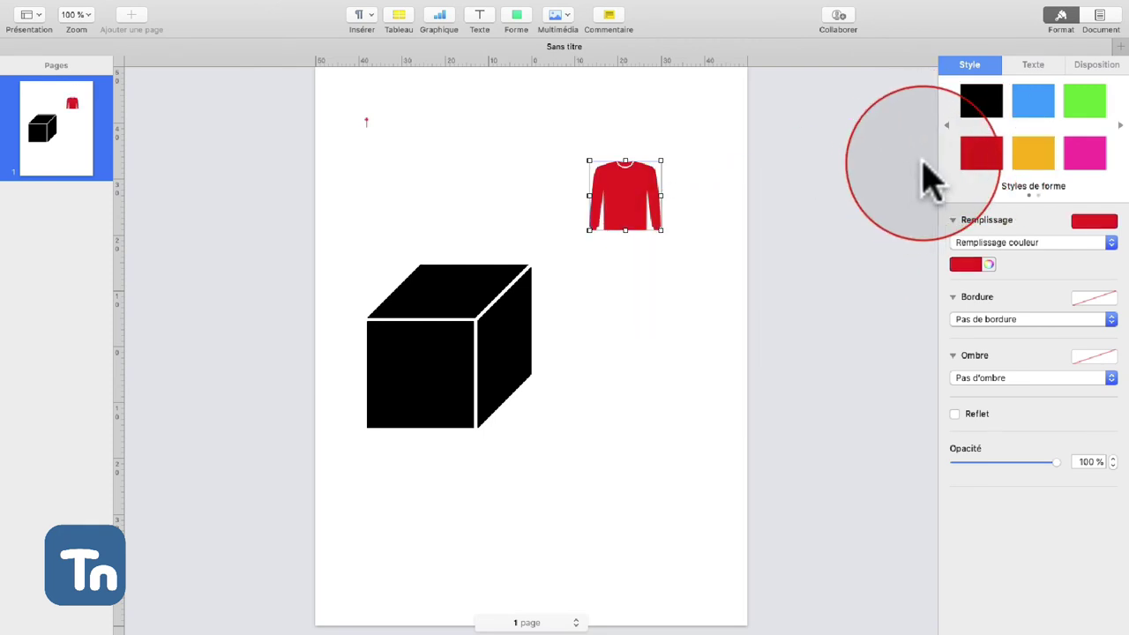
click(1084, 106)
click(1032, 151)
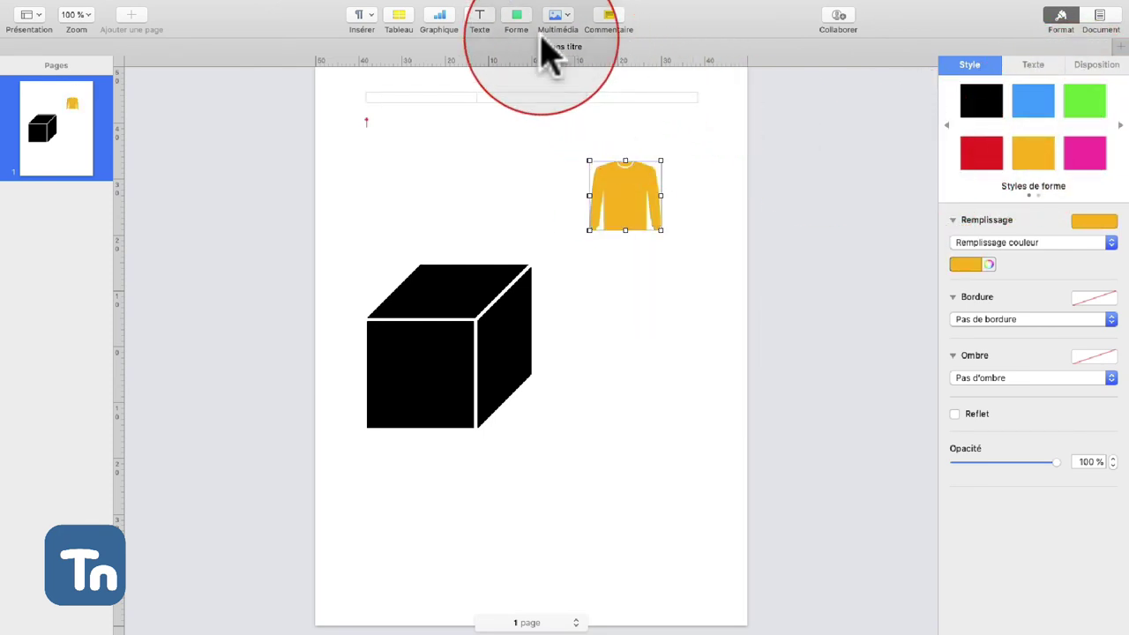
Insert the school building from the Éducation shapes, place it to the right of the cube and apply the magenta shape style
click(514, 16)
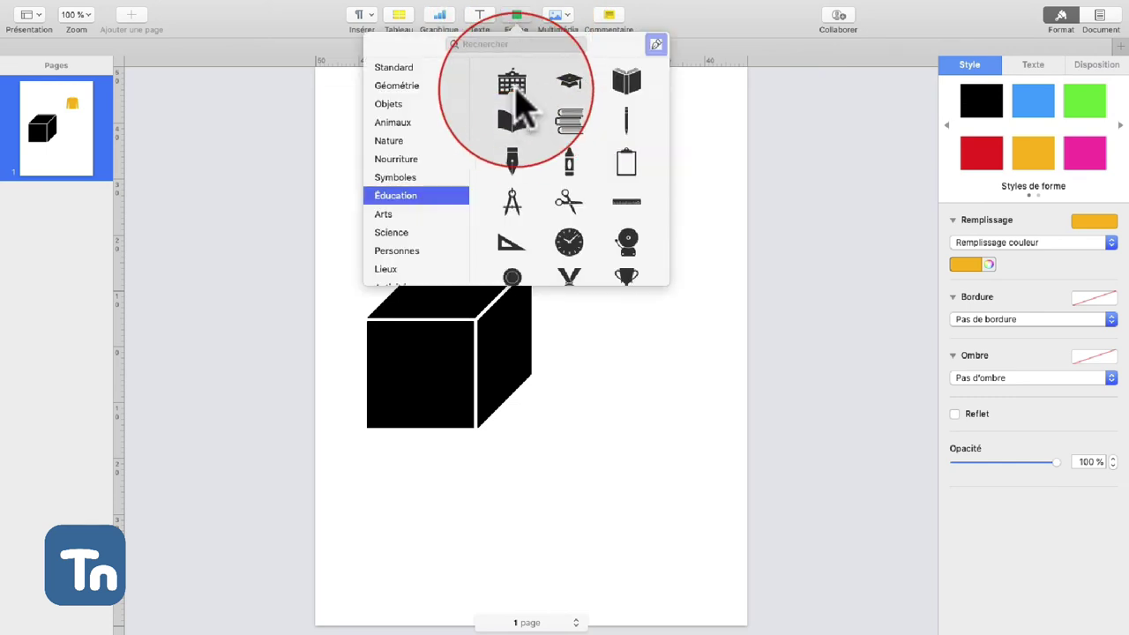
click(520, 54)
drag(569, 359, 648, 348)
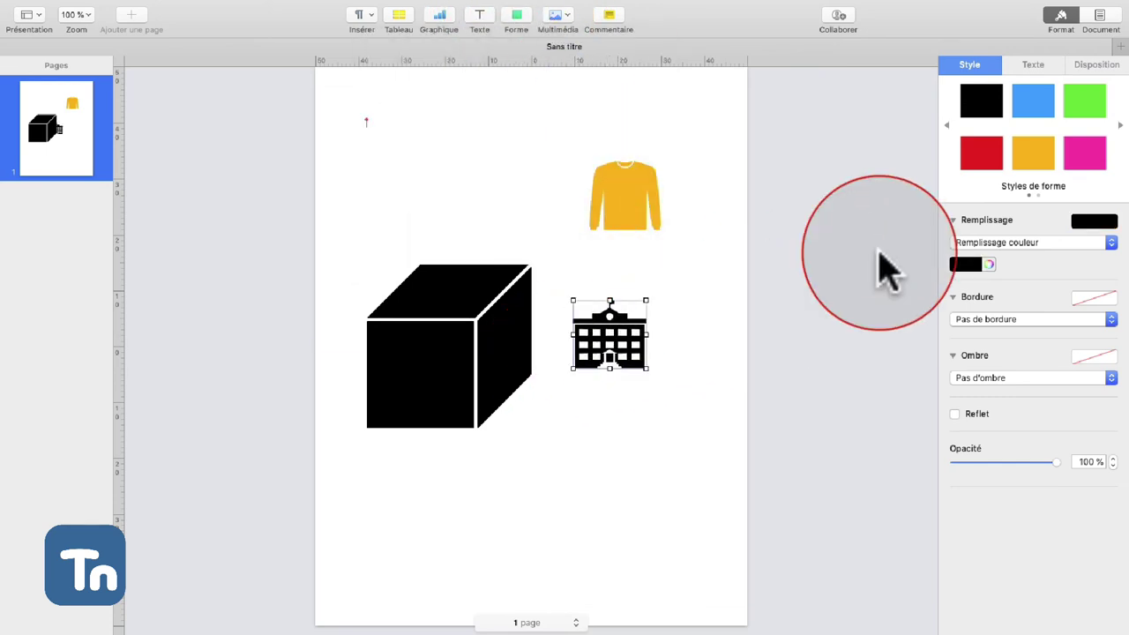
click(1037, 155)
click(1084, 154)
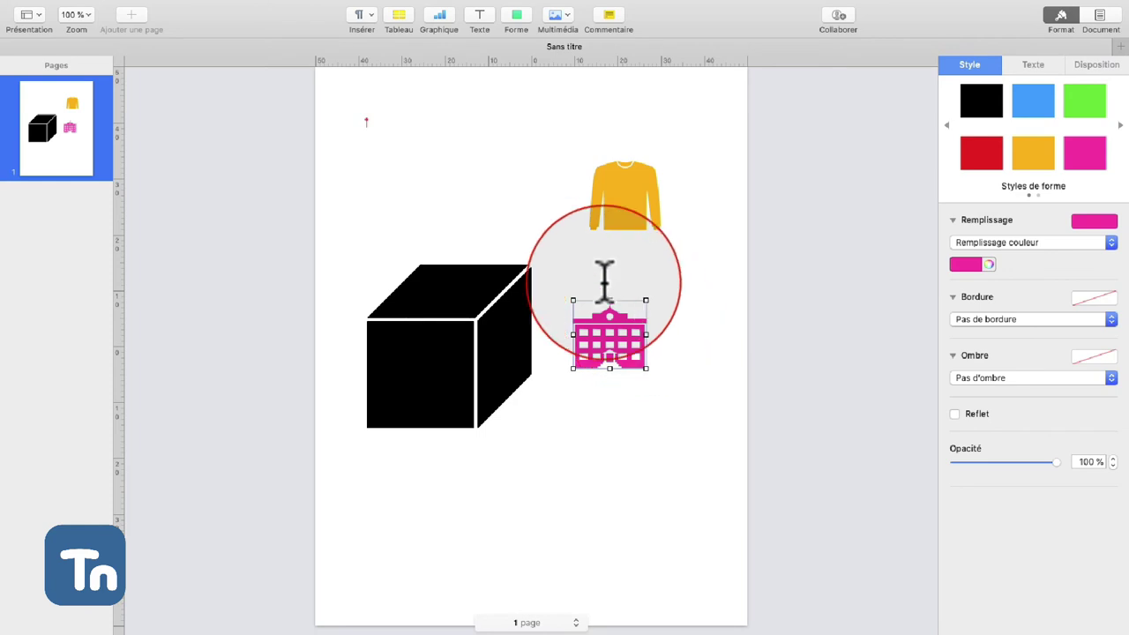
Examine the remaining shape library categories: Arts, Science, Personnes, Lieux, Activités, Transport, Travail, Ornements and Mes formes
click(515, 16)
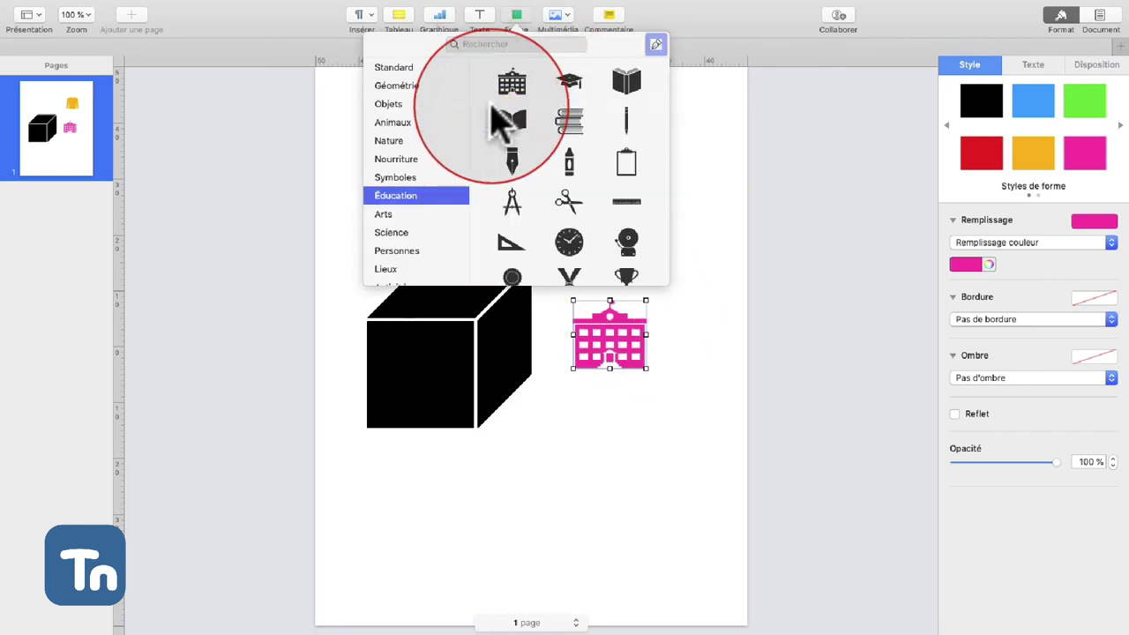
click(437, 213)
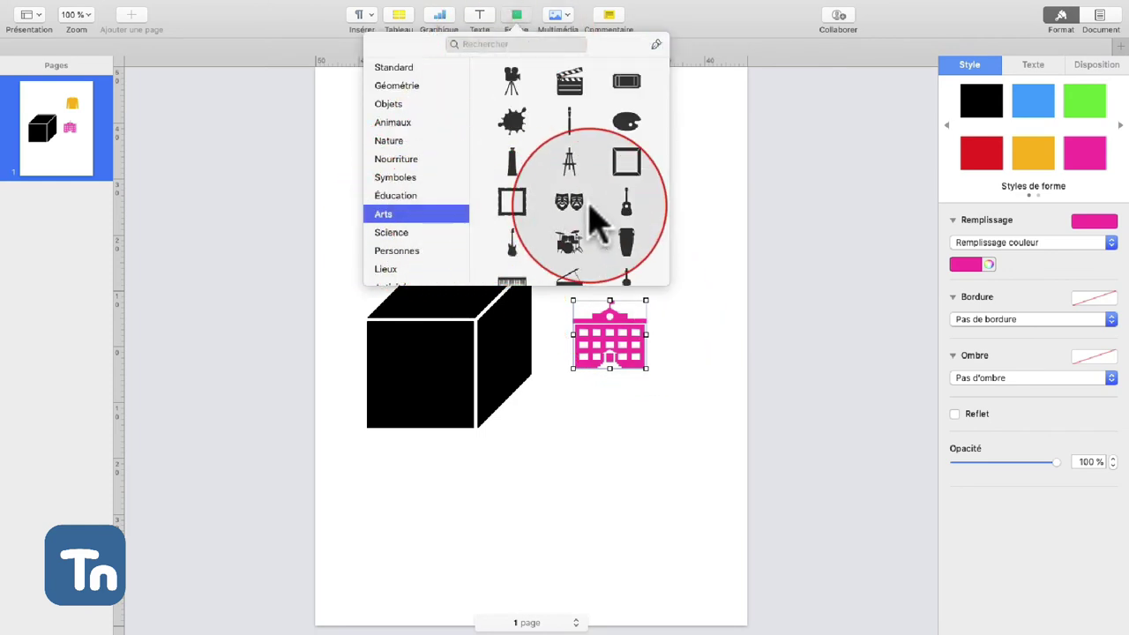
scroll(587, 222, down, 3)
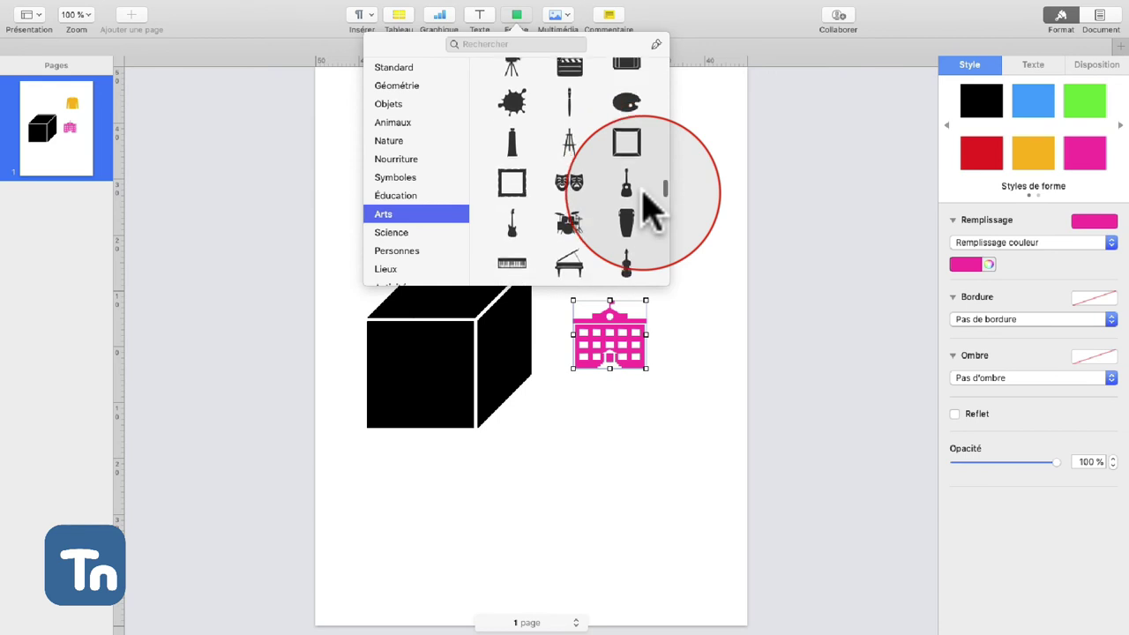
click(393, 233)
click(411, 252)
scroll(414, 256, down, 3)
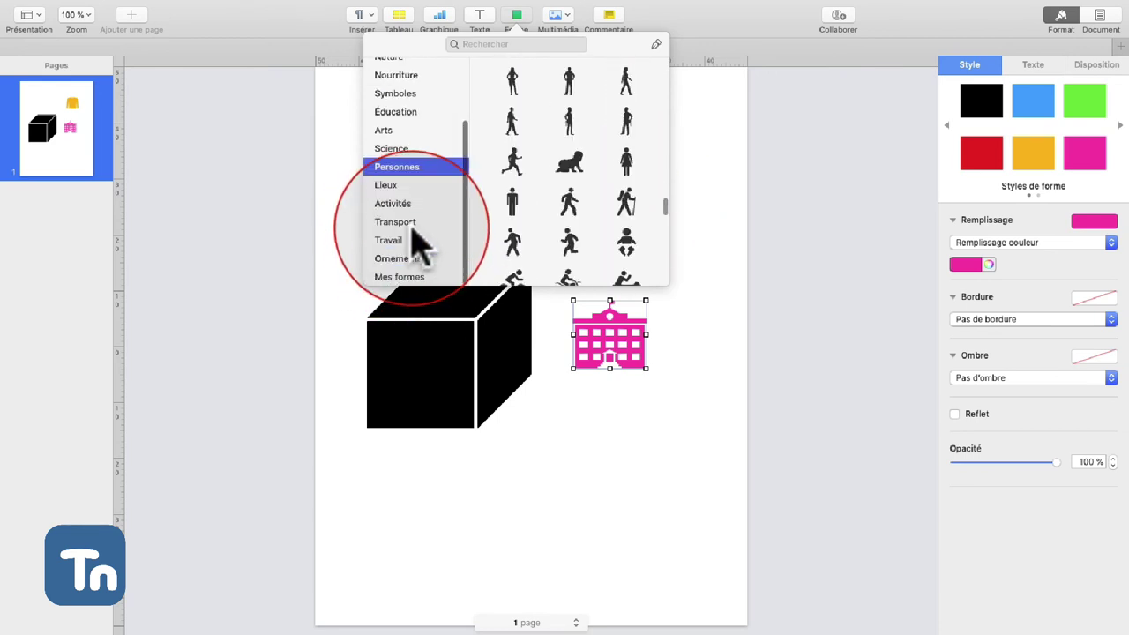
click(393, 185)
click(401, 204)
click(411, 222)
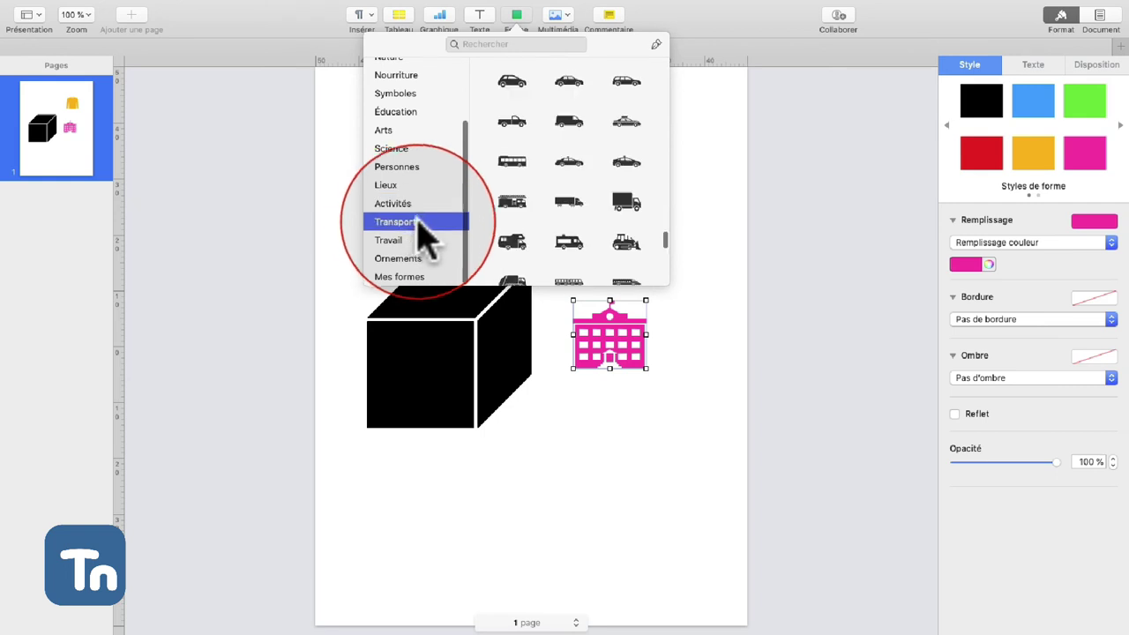
click(415, 240)
click(418, 259)
click(426, 277)
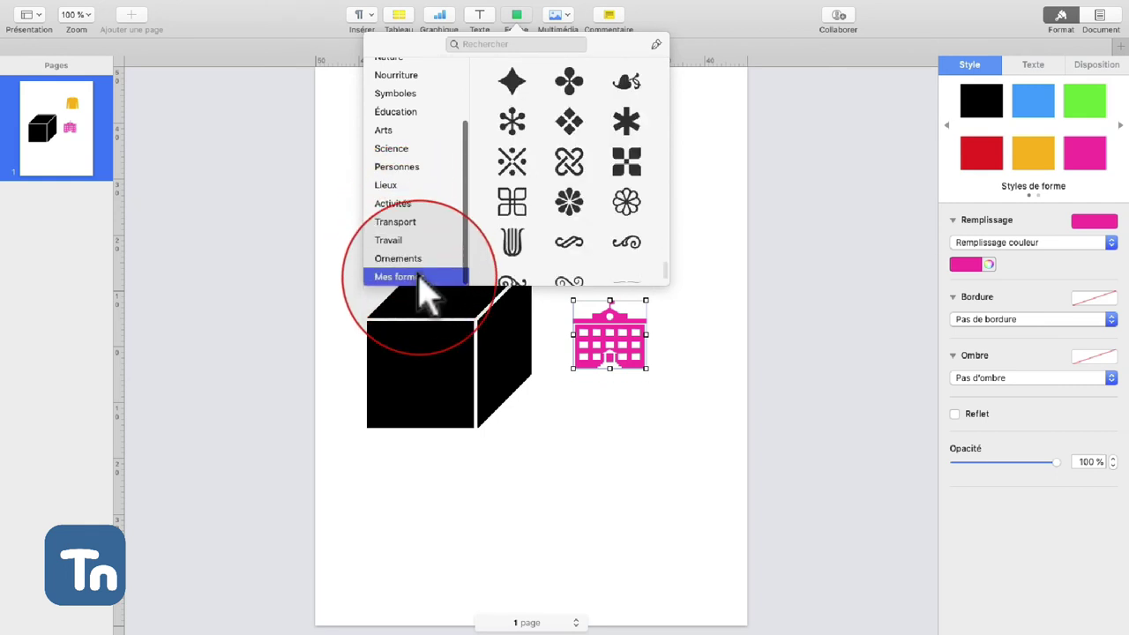
Examine the multimedia file chooser and the Photos media browser, closing both without inserting anything
click(555, 14)
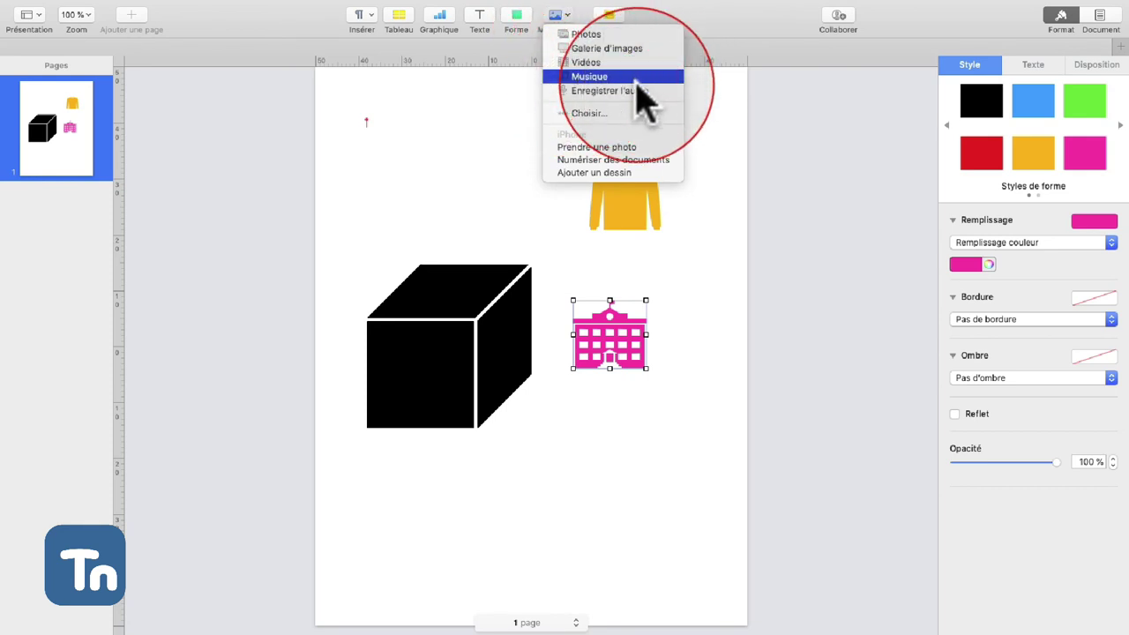
click(652, 113)
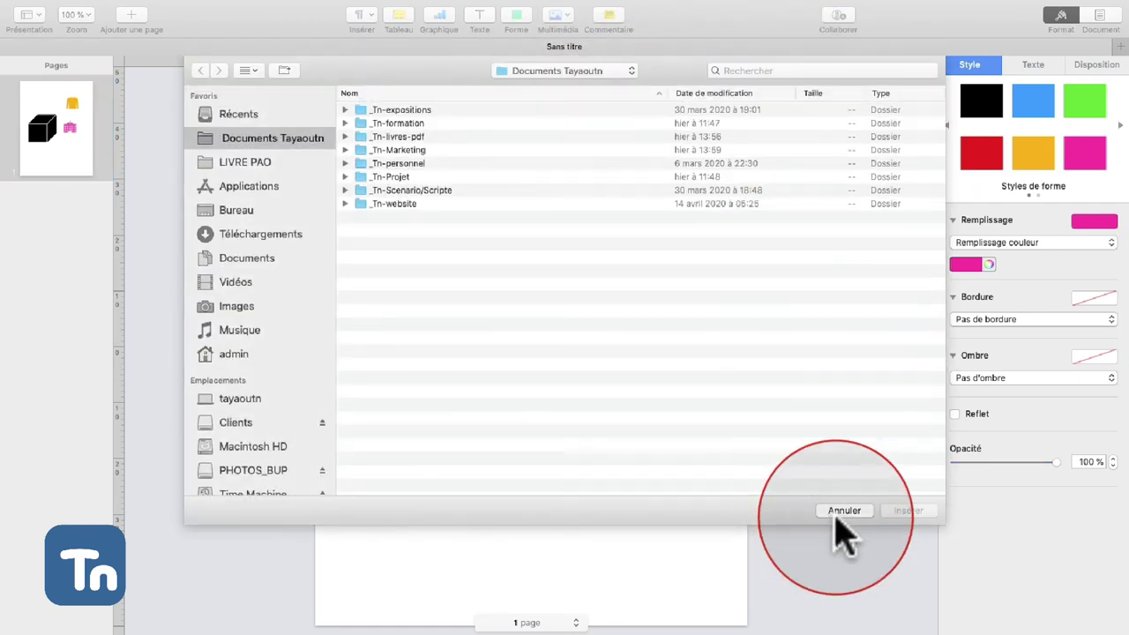
click(838, 511)
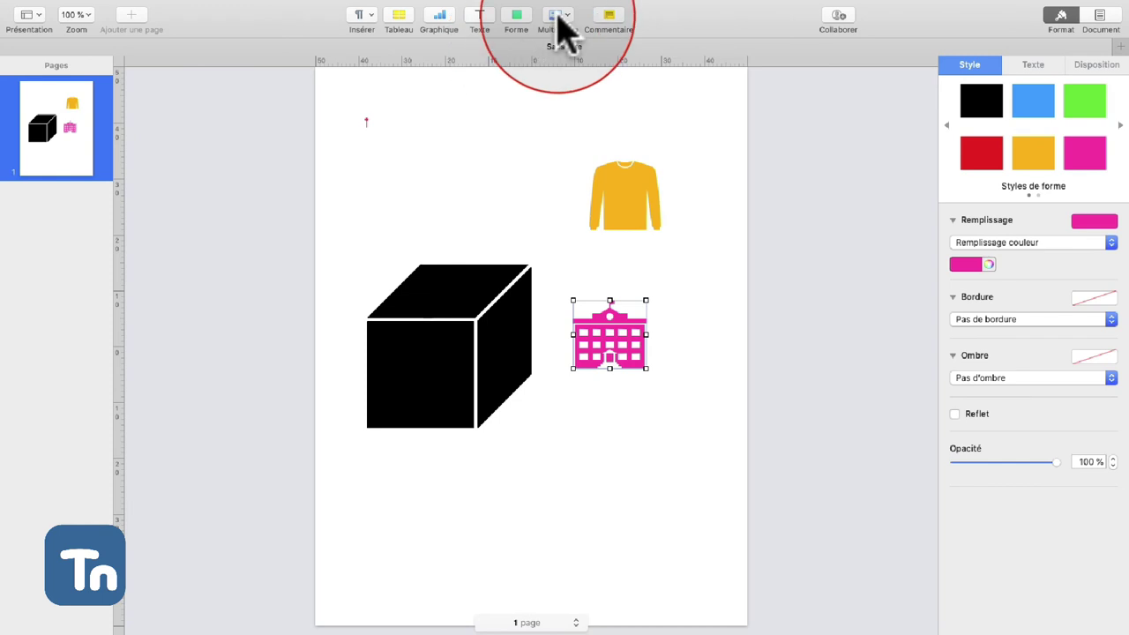
click(558, 20)
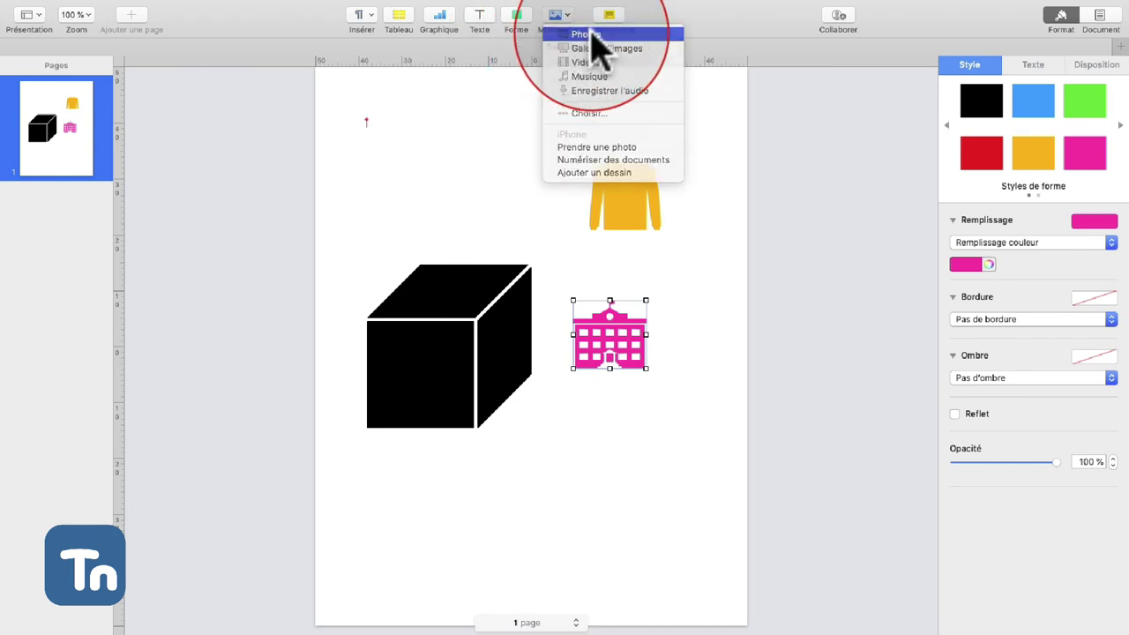
click(593, 35)
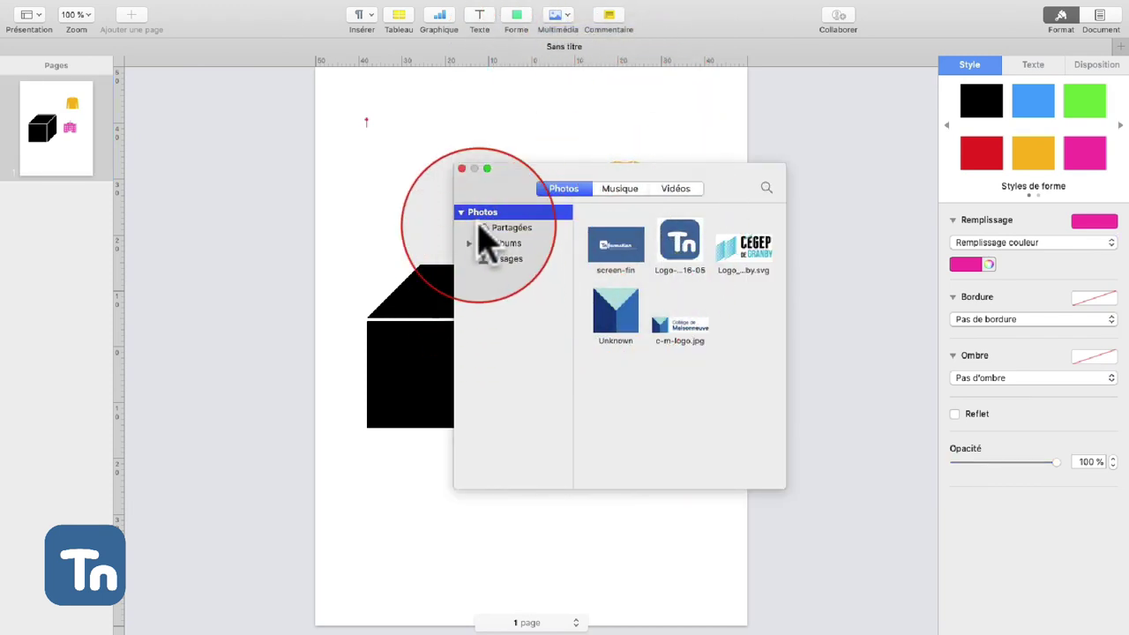
click(462, 167)
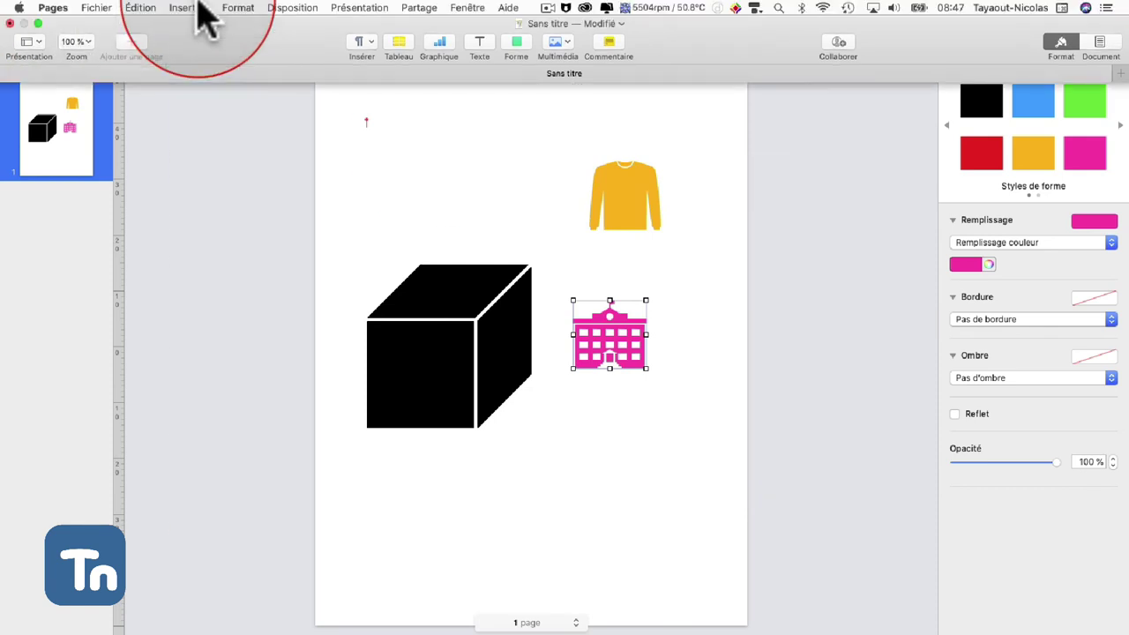
Browse the Applications and Bureau folders in the file chooser for inserting content, and cancel it
click(188, 8)
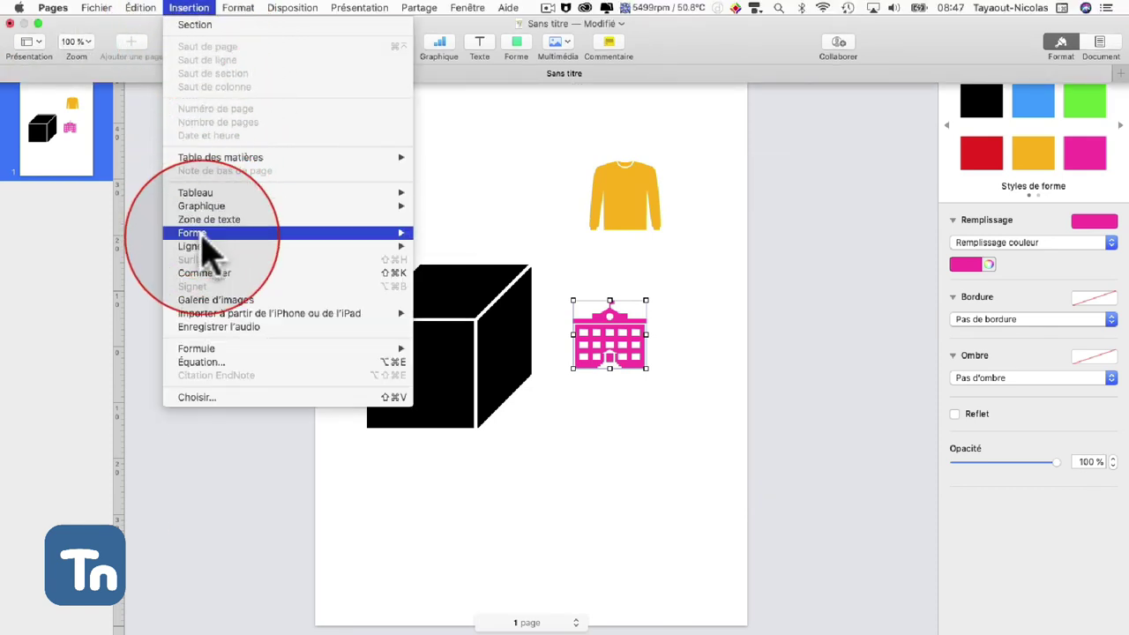
click(196, 398)
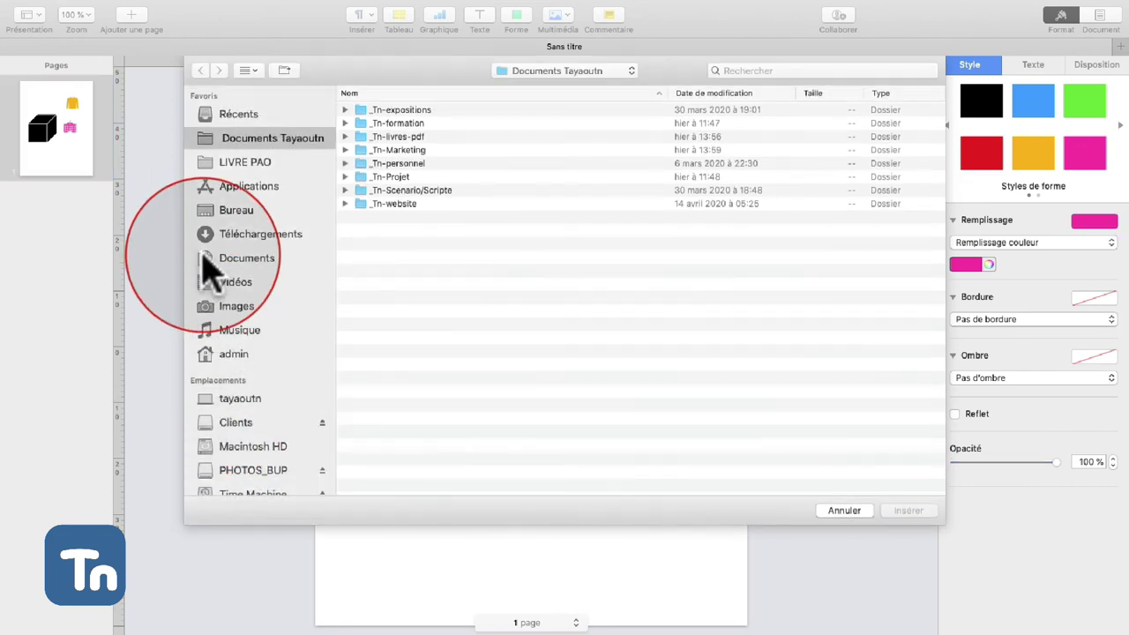
click(222, 186)
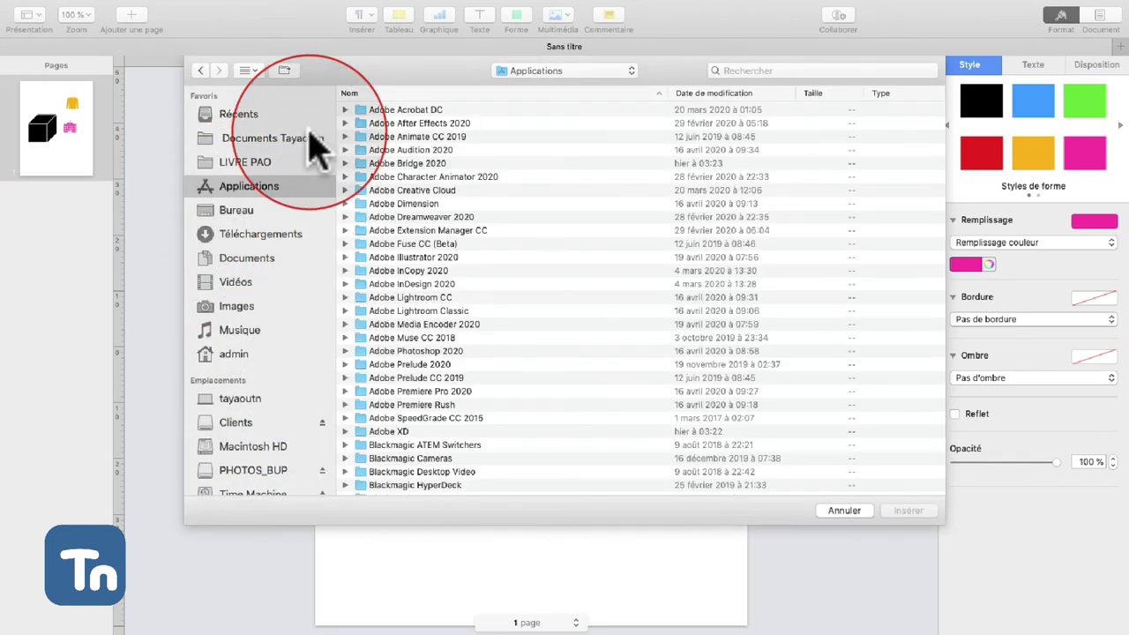
key(super+shift+d)
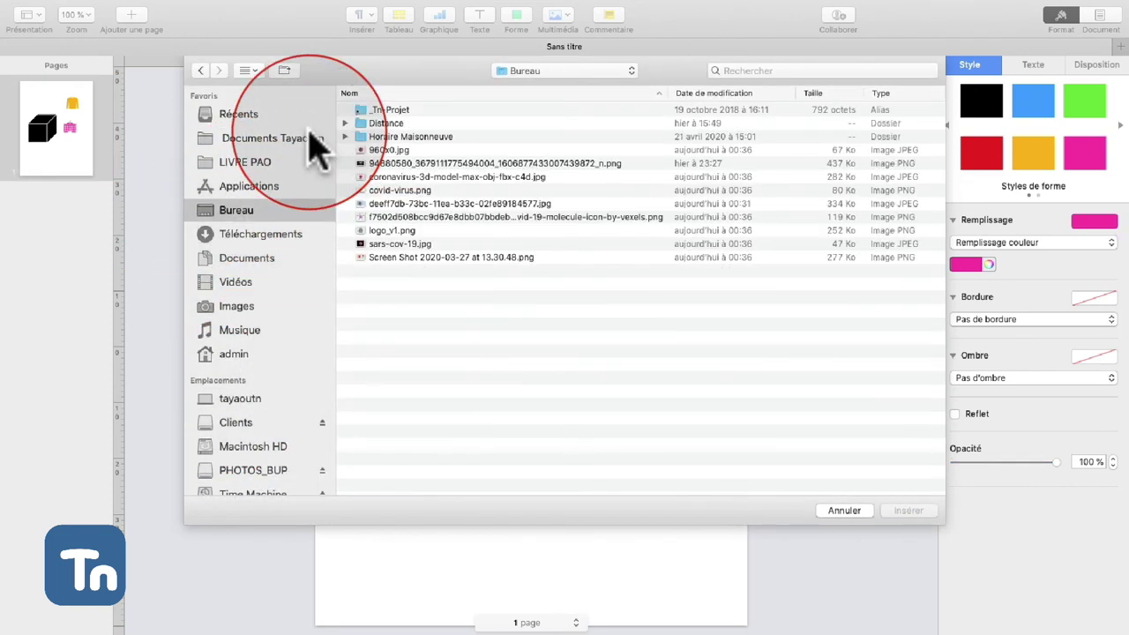
click(844, 512)
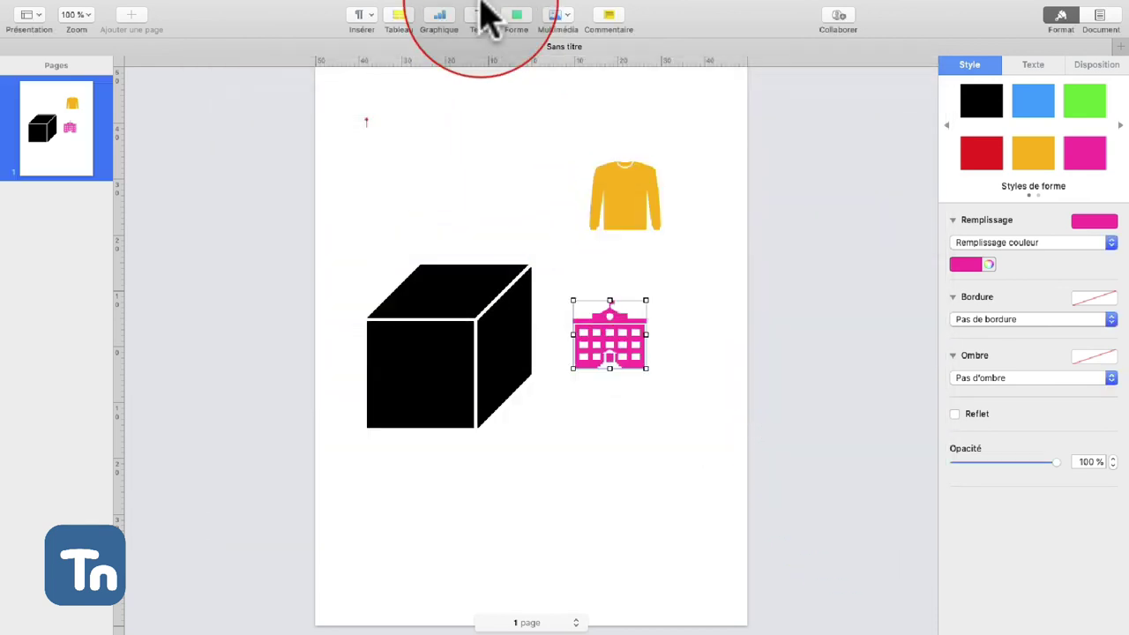
Try adding a comment to the magenta school building, and leave it empty
click(618, 19)
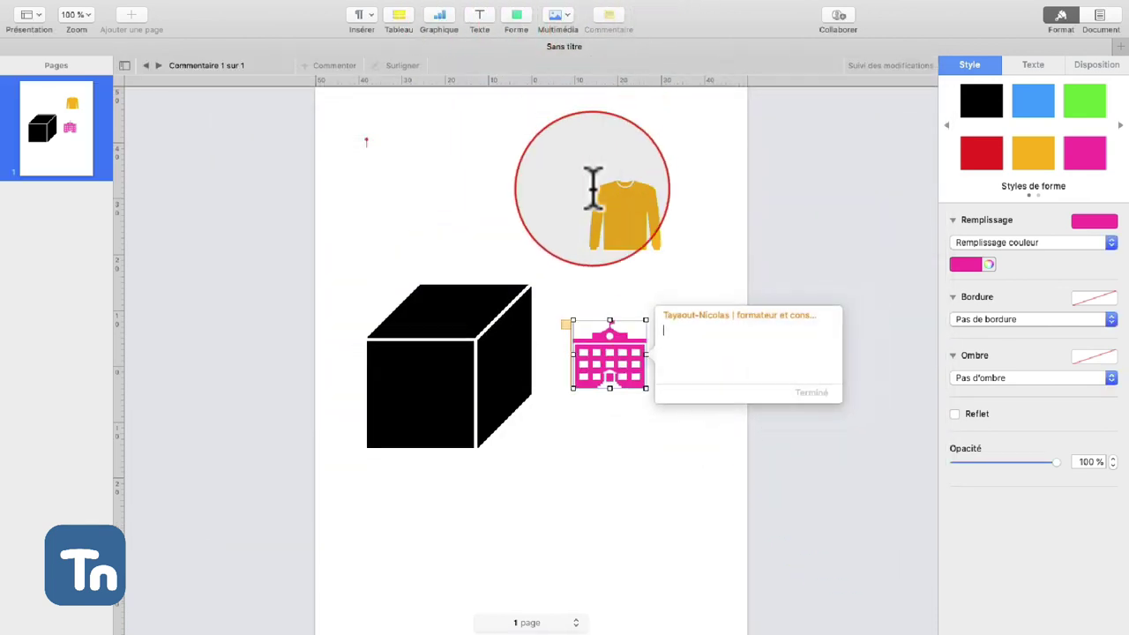
click(565, 318)
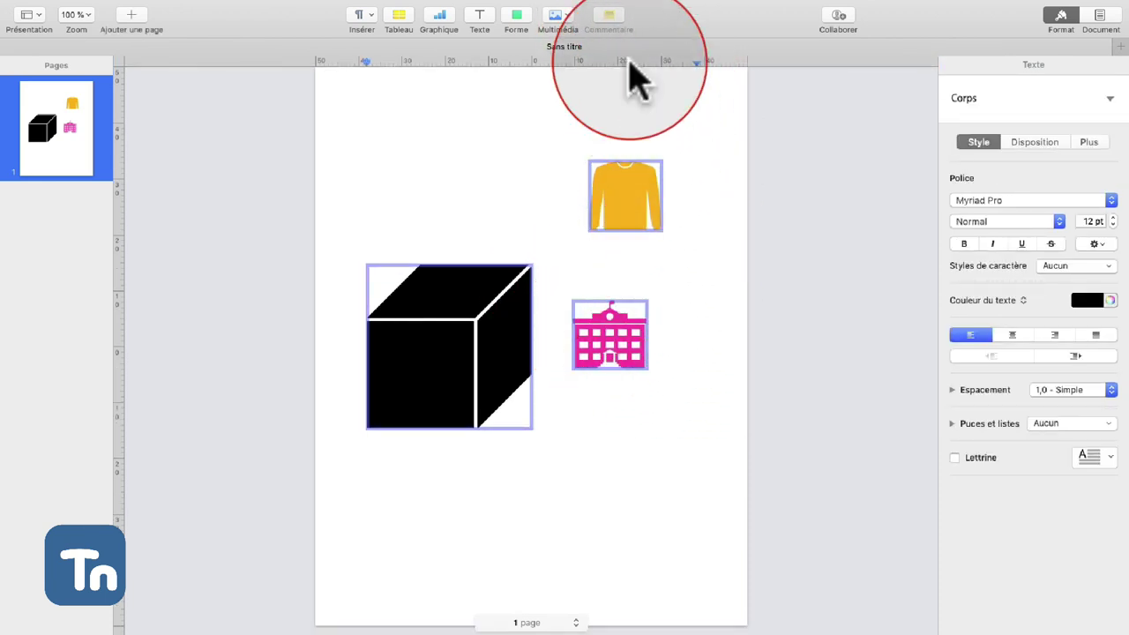
click(565, 46)
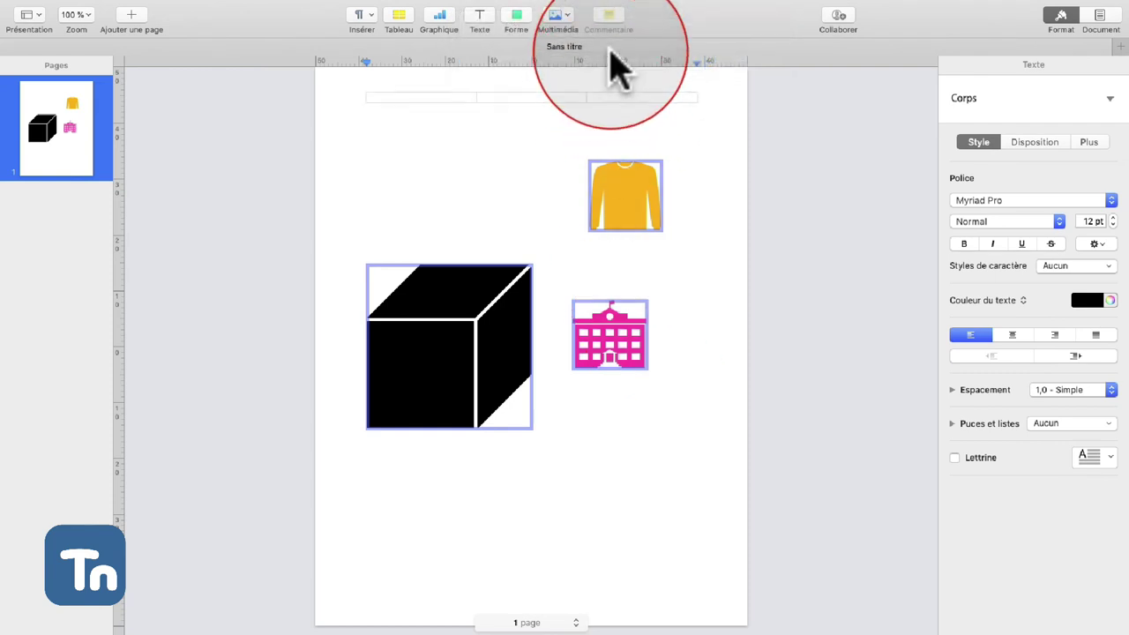
Examine the collaboration invitation's sharing options, including access and authorization, and cancel the invitation
mouse_move(729, 7)
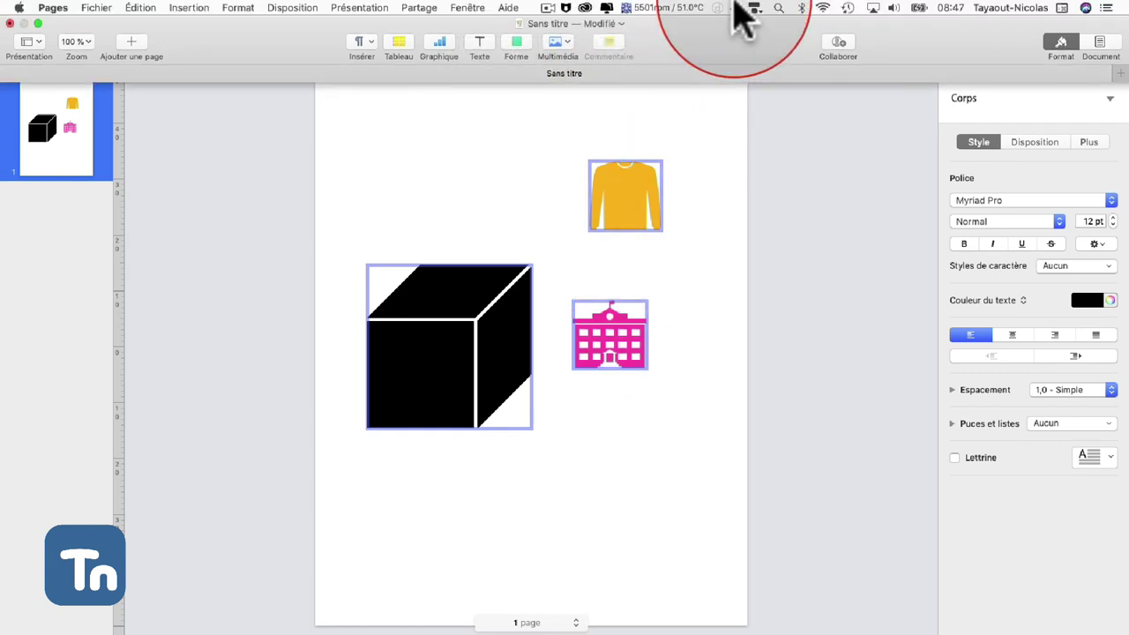
click(842, 46)
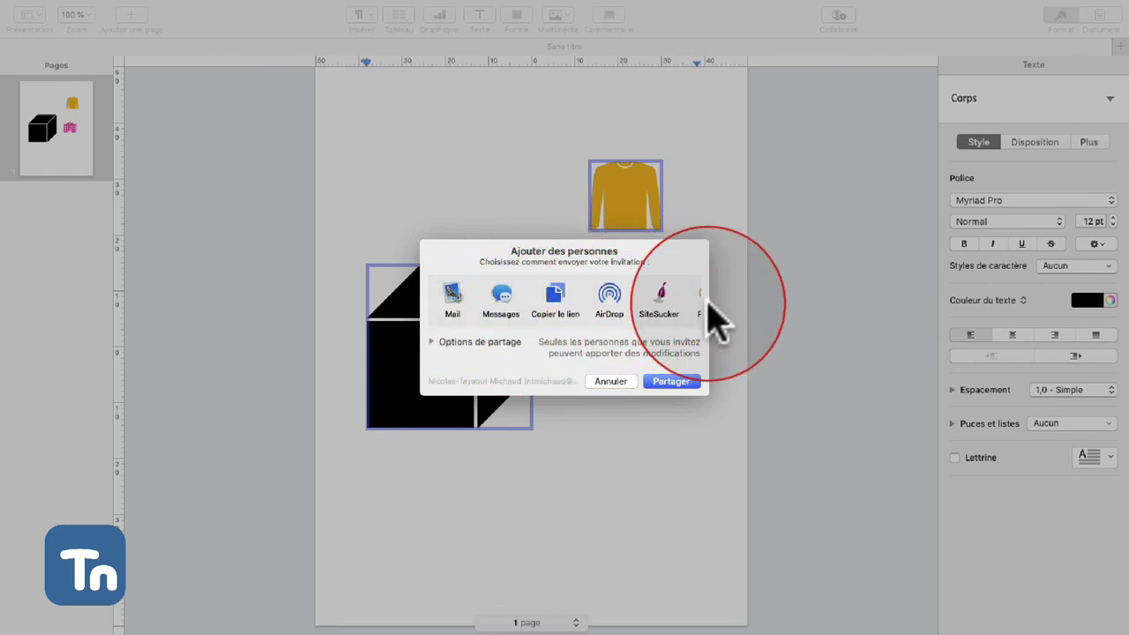
click(432, 340)
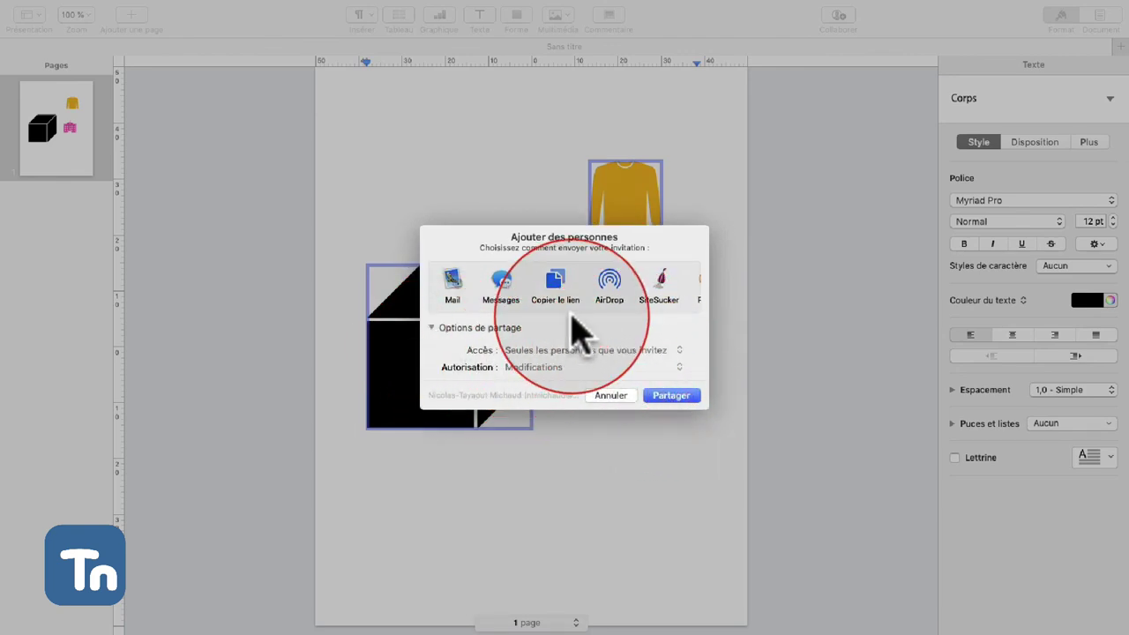
click(614, 396)
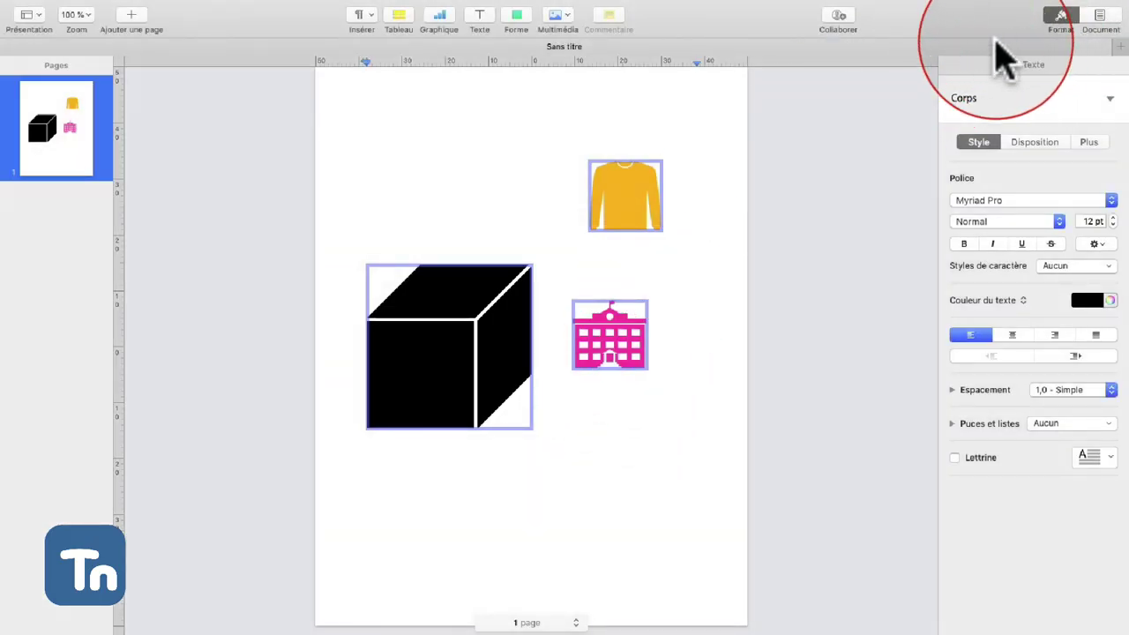
Hide and reshow the Format sidebar, and switch to the Document settings for paper size, orientation and margins
mouse_move(998, 8)
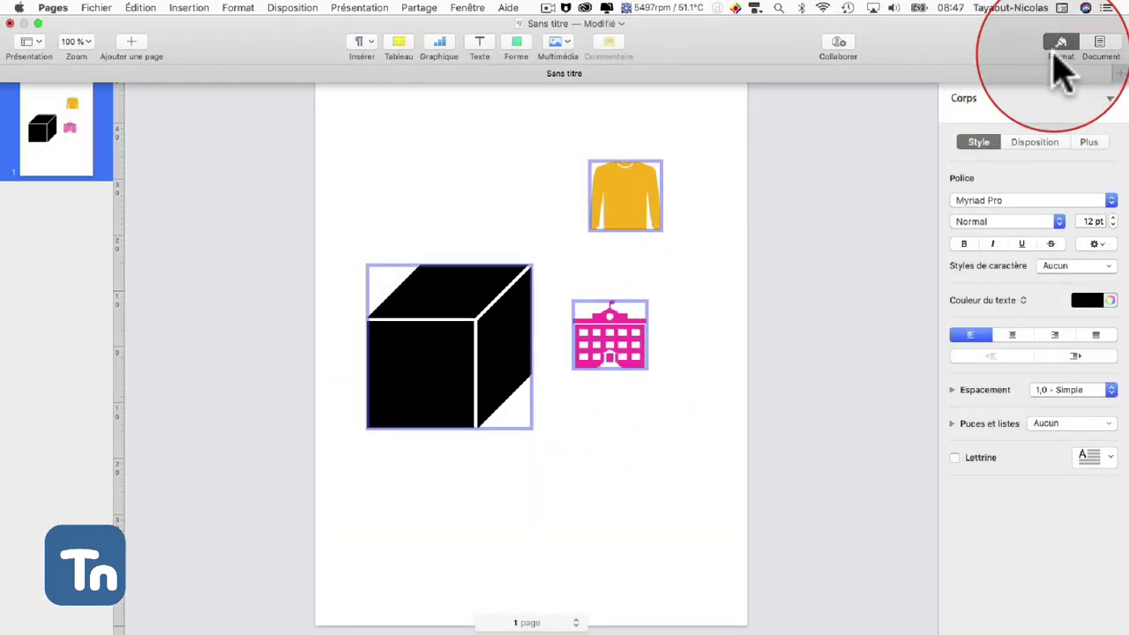
click(1063, 44)
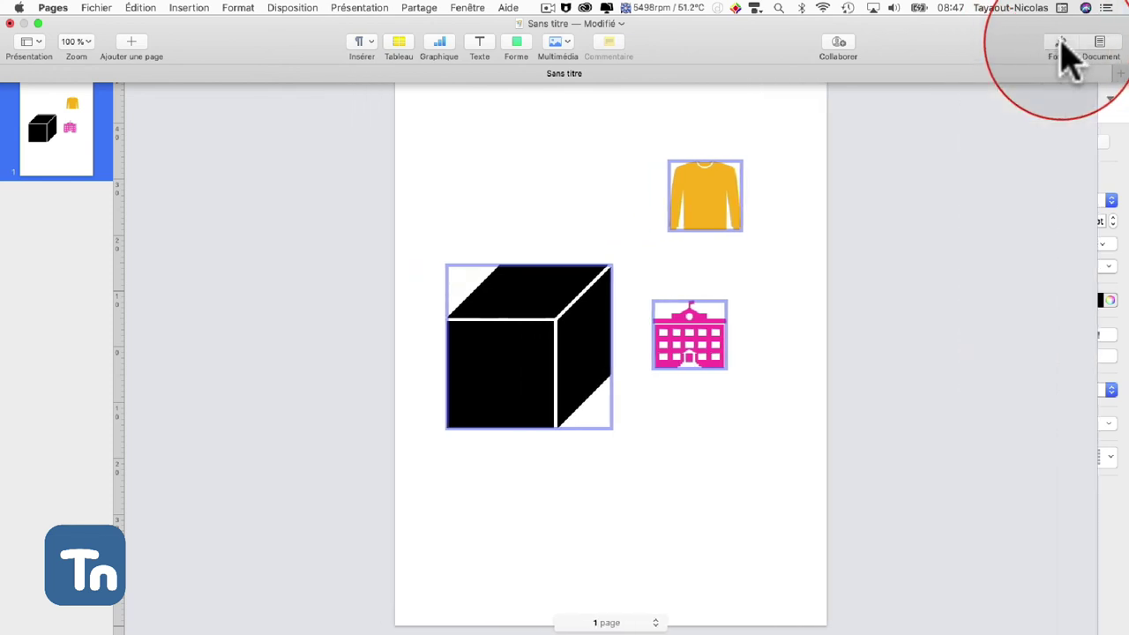
click(1065, 48)
click(1100, 46)
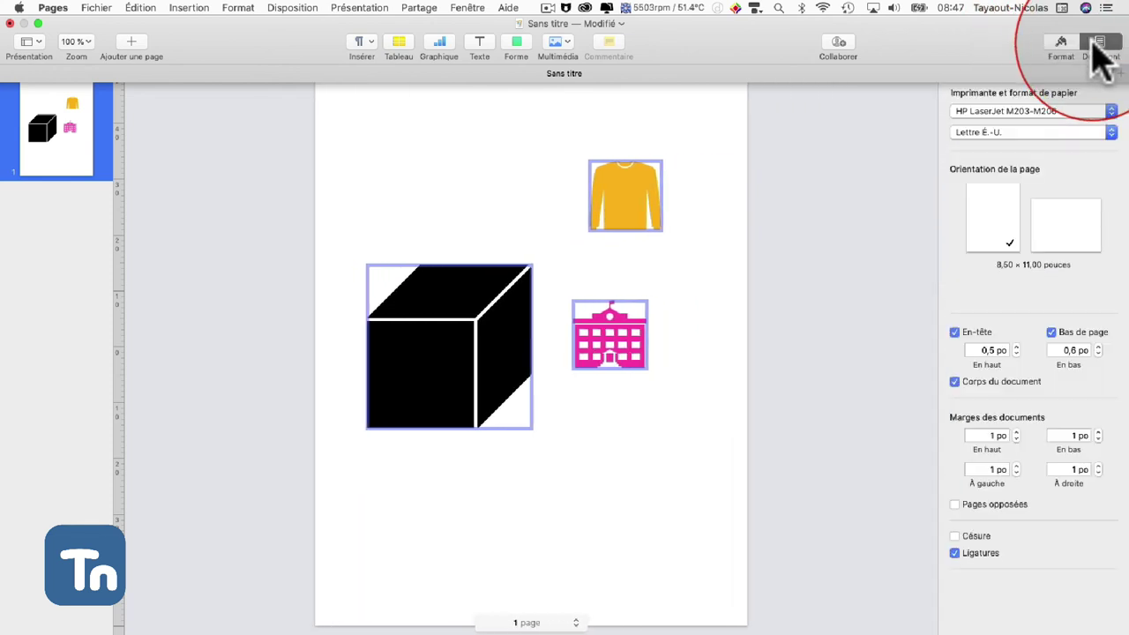
click(1063, 44)
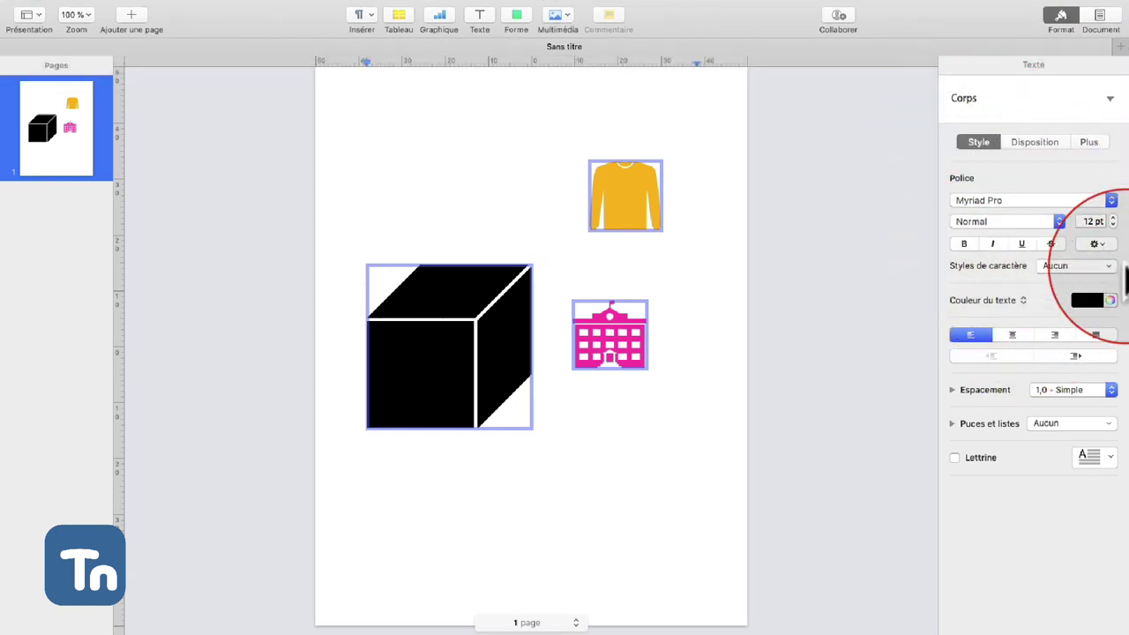
click(1100, 20)
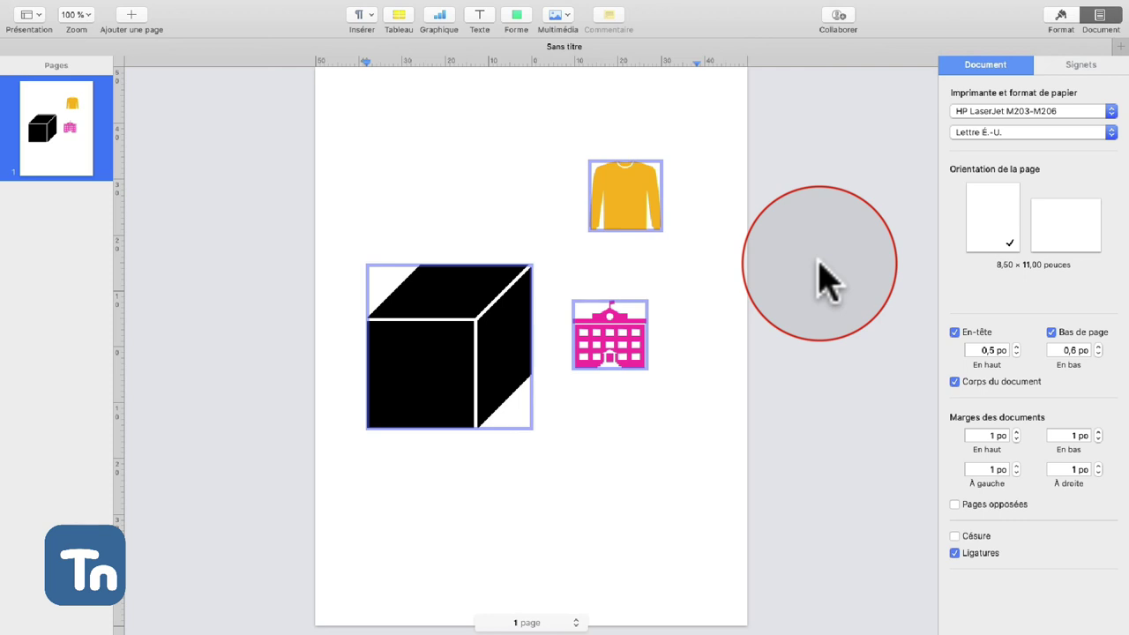
mouse_move(605, 9)
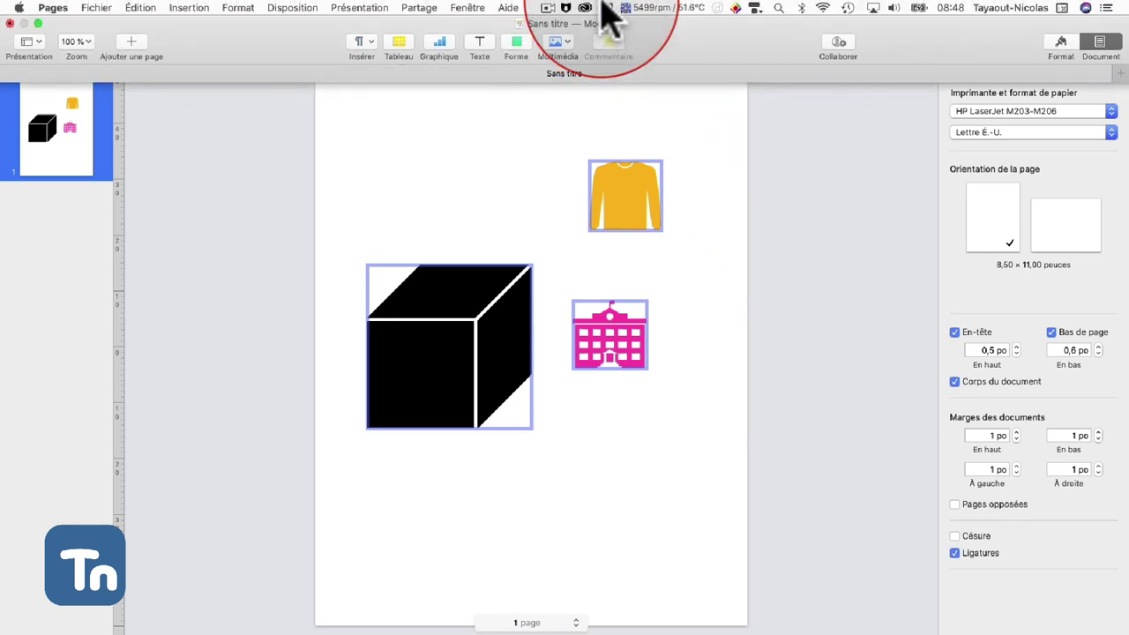
click(547, 8)
click(559, 38)
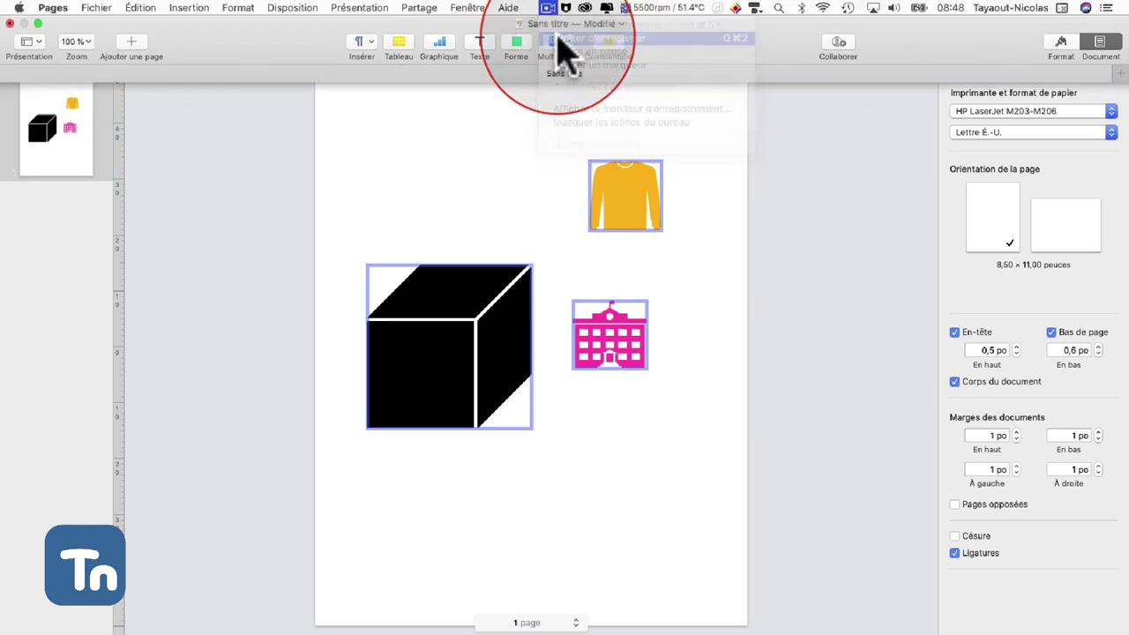